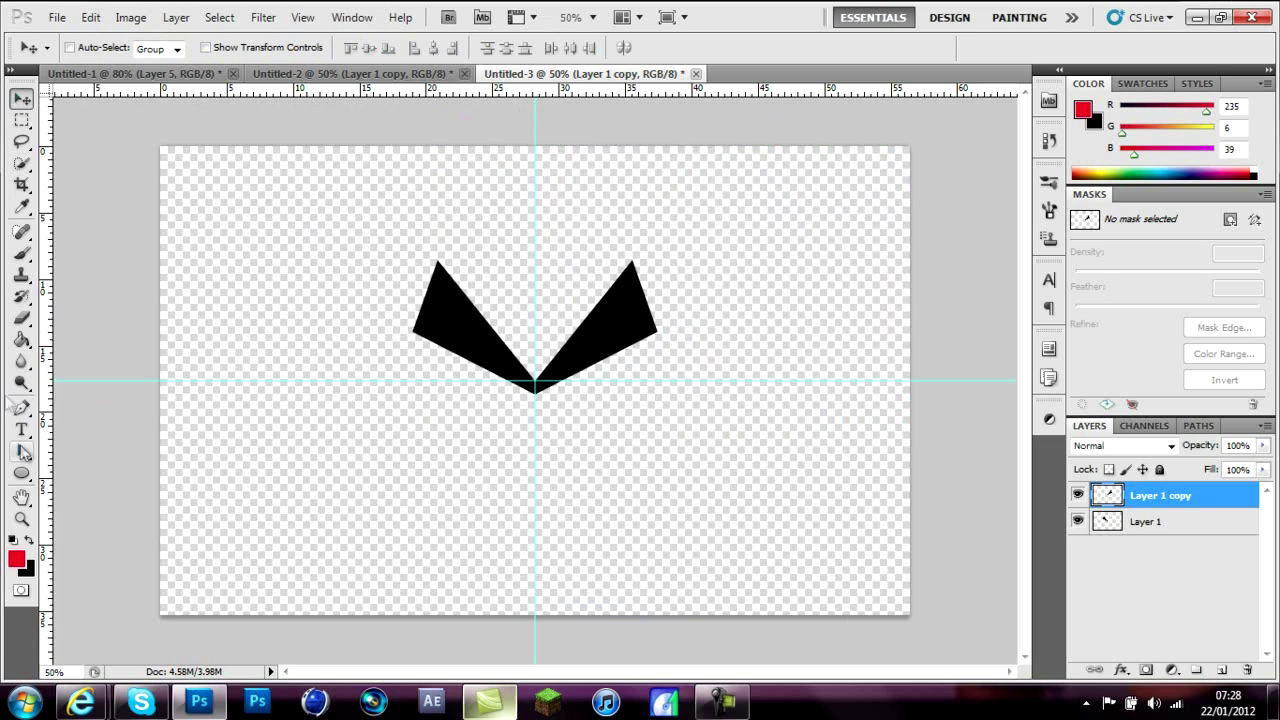
- Draw a white ellipse shape over the left eyebrow as the left eye
{"action": "left_click", "coordinate": [21, 473]}
{"action": "left_click", "coordinate": [563, 48]}
{"action": "left_click_drag", "start_coordinate": [424, 186], "coordinate": [350, 98]}
{"action": "left_click", "coordinate": [828, 154]}
{"action": "left_click_drag", "start_coordinate": [401, 297], "coordinate": [552, 422]}
- Rotate the white ellipse clockwise and move its layer beneath both eyebrow layers
{"action": "left_click", "coordinate": [21, 98]}
{"action": "key", "text": "ctrl+t"}
{"action": "left_click_drag", "start_coordinate": [557, 287], "coordinate": [574, 370]}
{"action": "key", "text": "Return"}
{"action": "left_click_drag", "start_coordinate": [1232, 494], "coordinate": [1222, 562]}
- Transform the white ellipse so that it fits tilted beneath the left eyebrow, meeting the centre guide
{"action": "key", "text": "ctrl+t"}
{"action": "left_click_drag", "start_coordinate": [360, 260], "coordinate": [414, 330]}
{"action": "left_click_drag", "start_coordinate": [465, 366], "coordinate": [645, 403]}
{"action": "key", "text": "Return"}
- Duplicate the left eye, flip the copy horizontally and place it beneath the right eyebrow
{"action": "key", "text": "ctrl+j"}
{"action": "key", "text": "ctrl+t"}
{"action": "right_click", "coordinate": [505, 425]}
{"action": "left_click", "coordinate": [540, 366]}
{"action": "key", "text": "Return"}
- Add a thin black stroke to the left eye's shape layer
{"action": "left_click", "coordinate": [1193, 575]}
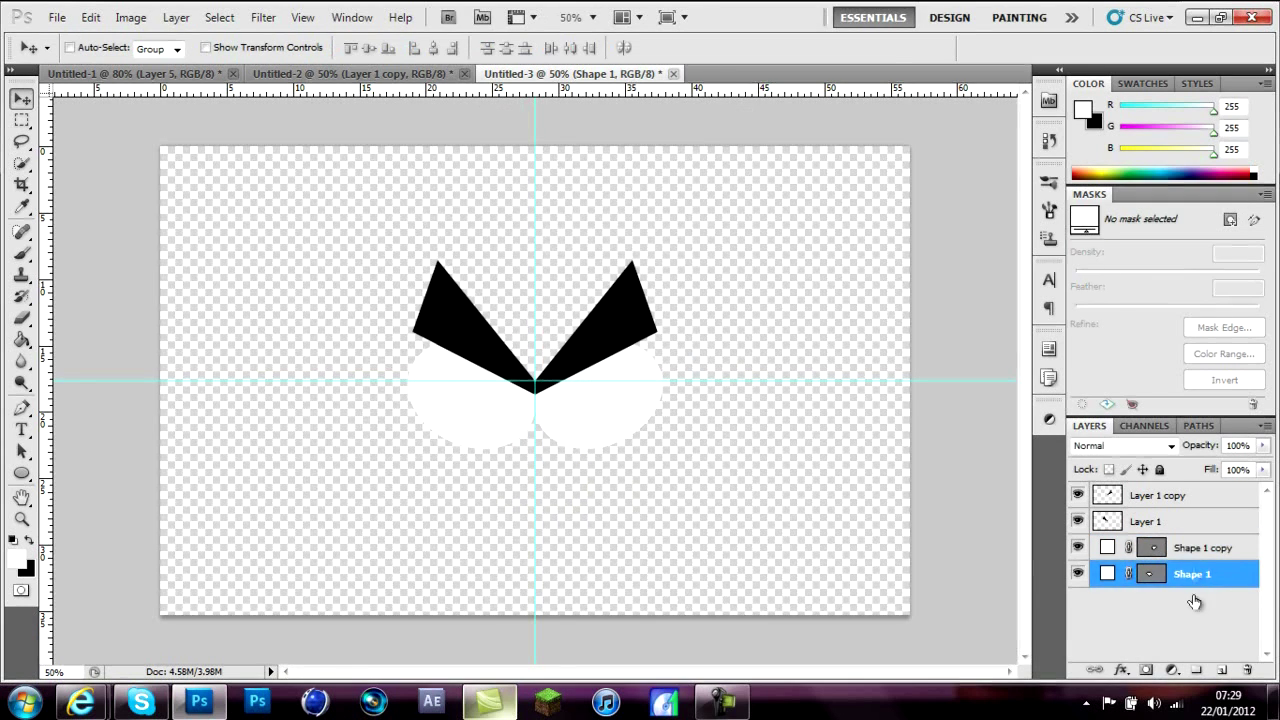
{"action": "double_click", "coordinate": [1224, 577]}
{"action": "left_click", "coordinate": [718, 396]}
{"action": "left_click_drag", "start_coordinate": [921, 153], "coordinate": [927, 163]}
{"action": "left_click", "coordinate": [1148, 129]}
- Apply the same black stroke to the right eye's shape layer
{"action": "double_click", "coordinate": [1226, 549]}
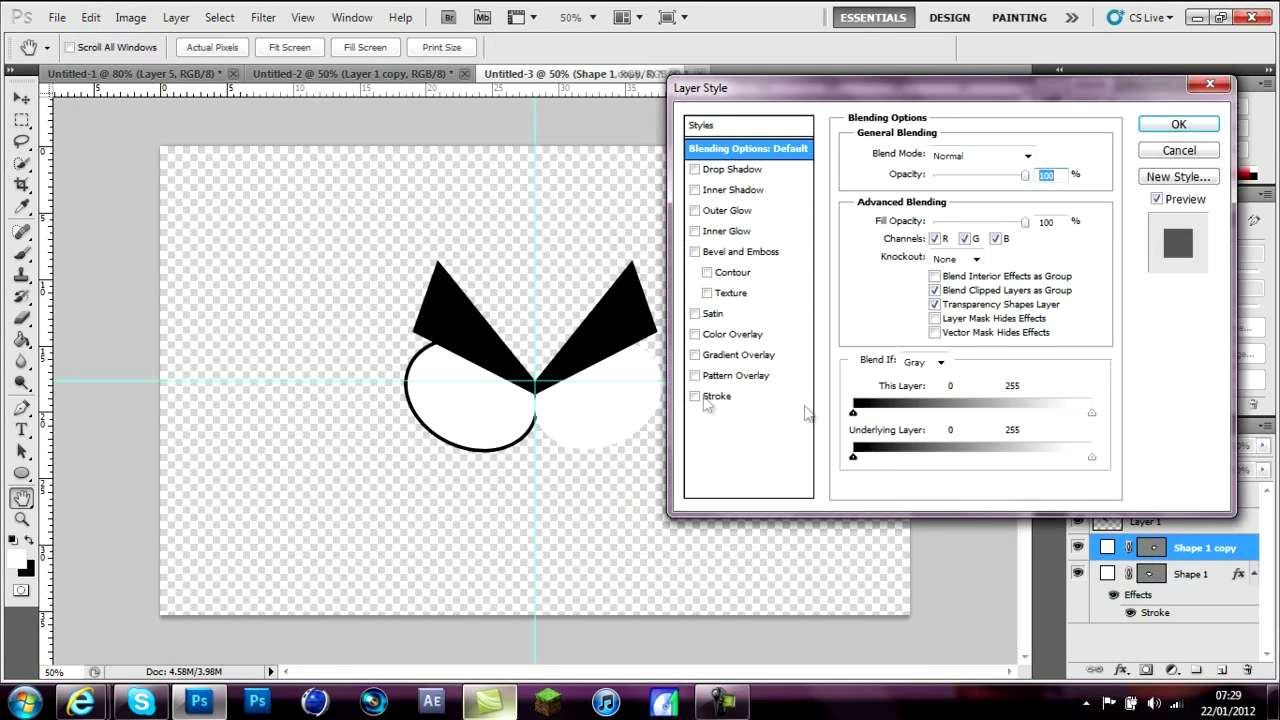
{"action": "left_click", "coordinate": [716, 397]}
{"action": "left_click", "coordinate": [1178, 124]}
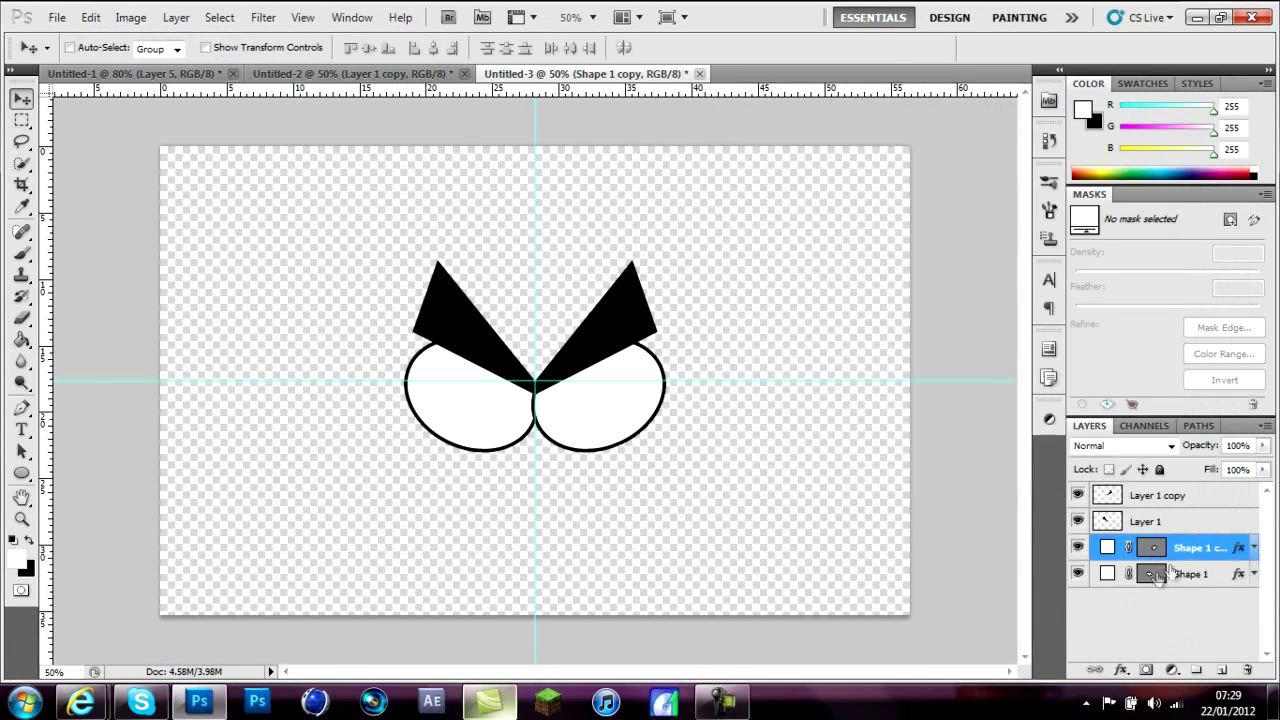
- Nudge the right eye slightly to the right and return the vertical guide to the canvas centre
{"action": "key", "text": "Right"}
{"action": "key", "text": "Right"}
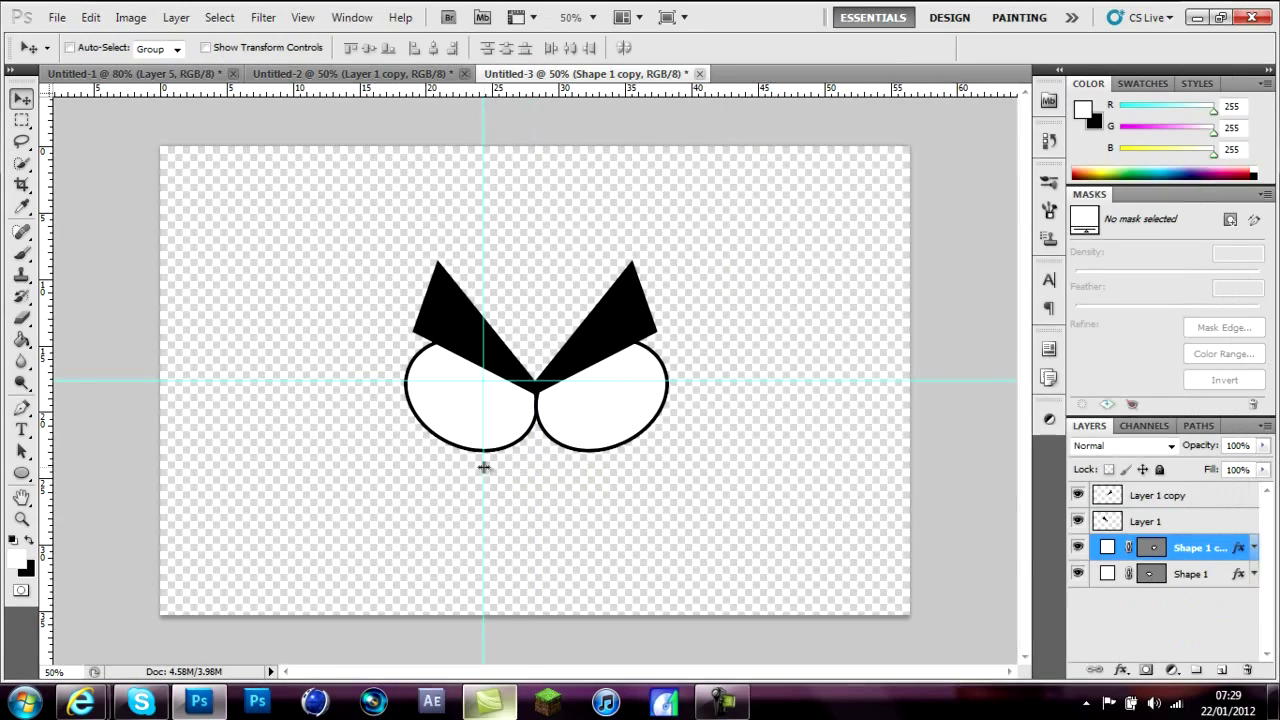
{"action": "key", "text": "Right"}
{"action": "key", "text": "Right"}
{"action": "key", "text": "Right"}
{"action": "key", "text": "Right"}
{"action": "left_click_drag", "start_coordinate": [483, 467], "coordinate": [536, 477]}
- Draw a black circular pupil in the left eye and place a duplicate in the right eye
{"action": "key", "text": "u"}
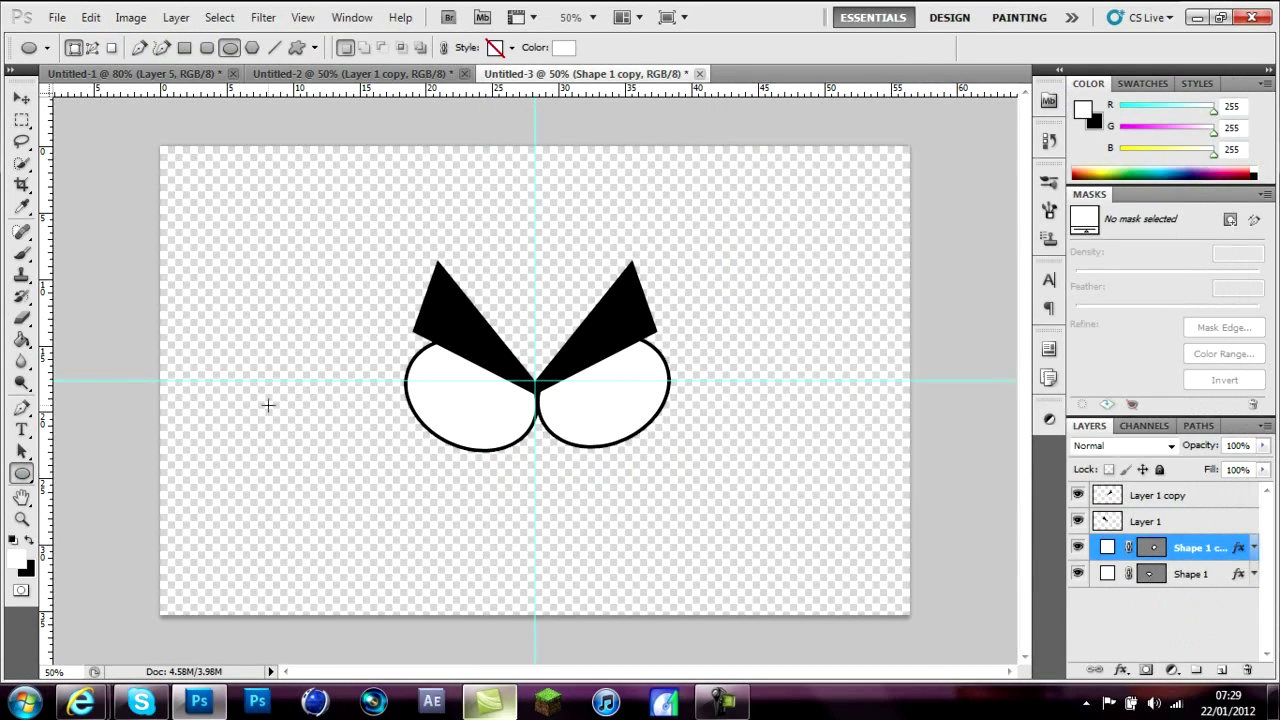
{"action": "left_click", "coordinate": [566, 48]}
{"action": "mouse_move", "coordinate": [310, 451]}
{"action": "left_mouse_down"}
{"action": "mouse_move", "coordinate": [510, 402]}
{"action": "mouse_move", "coordinate": [587, 405]}
{"action": "left_mouse_up"}
{"action": "left_click", "coordinate": [397, 404]}
{"action": "left_click", "coordinate": [791, 161]}
{"action": "key", "text": "v"}
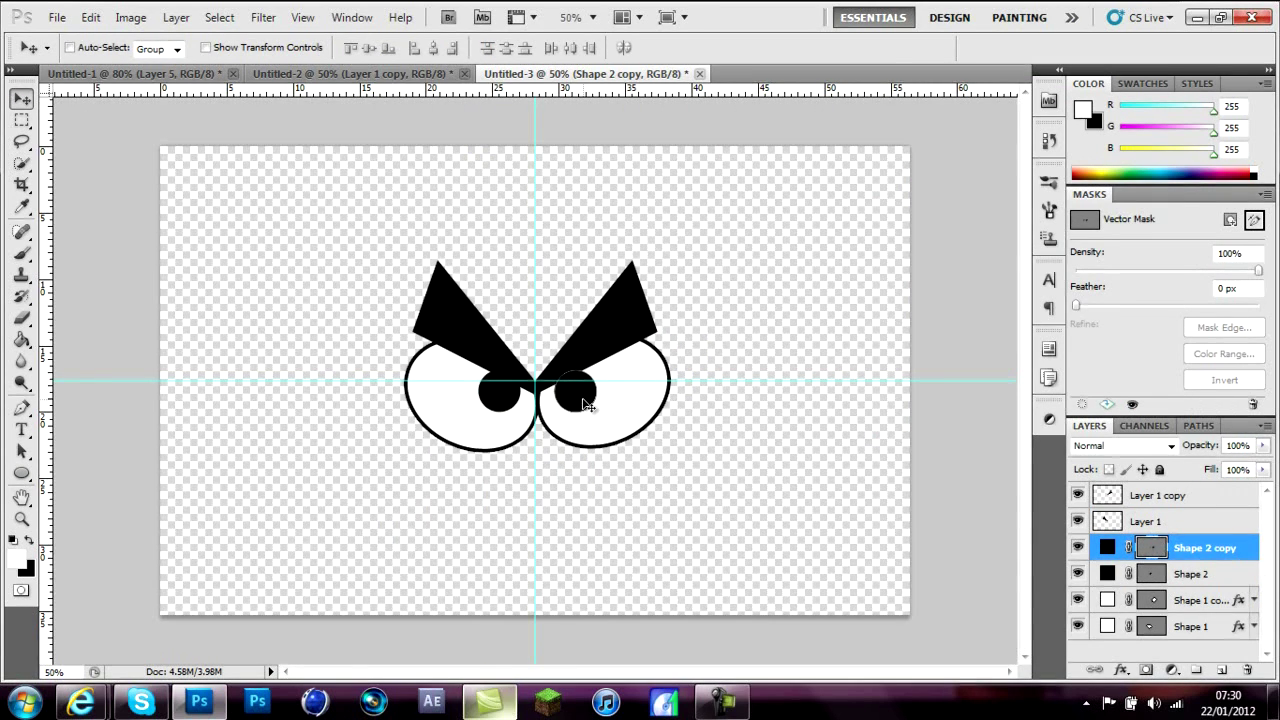
- Place two vertical guides at equal distances on either side of the centre guide for the beak
{"action": "left_click", "coordinate": [1156, 504]}
{"action": "left_click", "coordinate": [22, 408]}
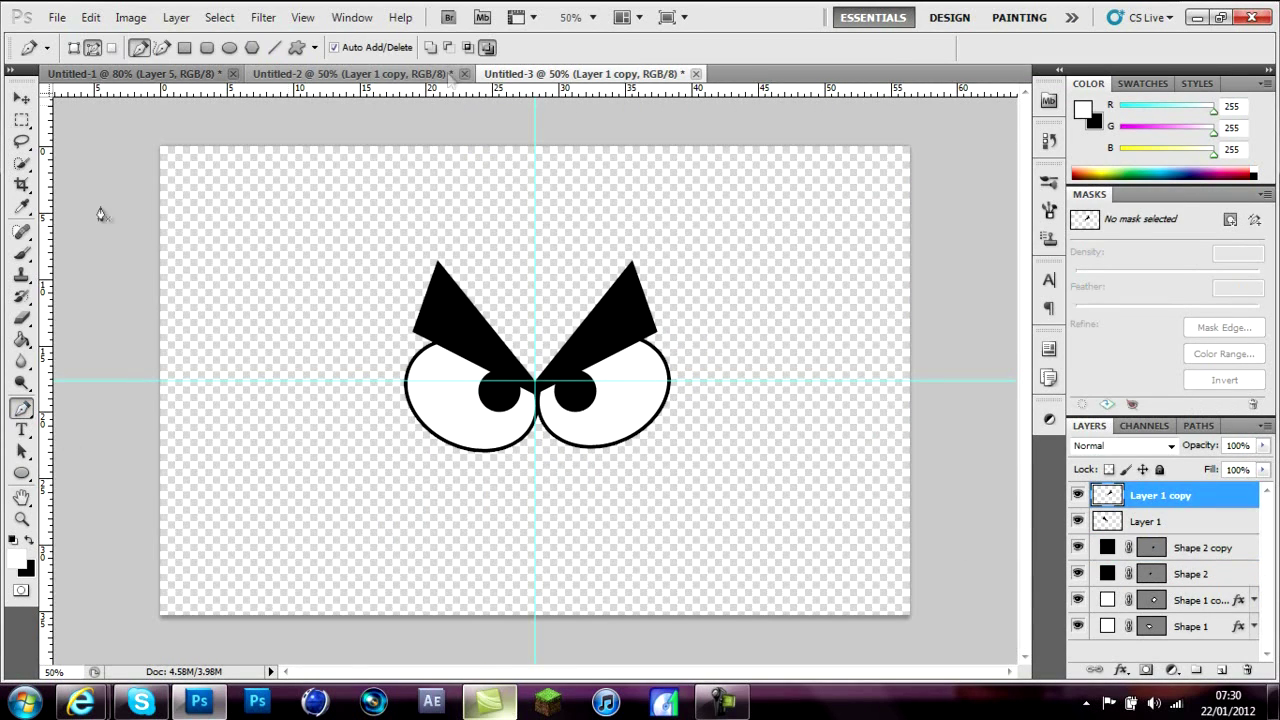
{"action": "left_click_drag", "start_coordinate": [46, 228], "coordinate": [506, 310]}
{"action": "left_click_drag", "start_coordinate": [529, 370], "coordinate": [566, 372]}
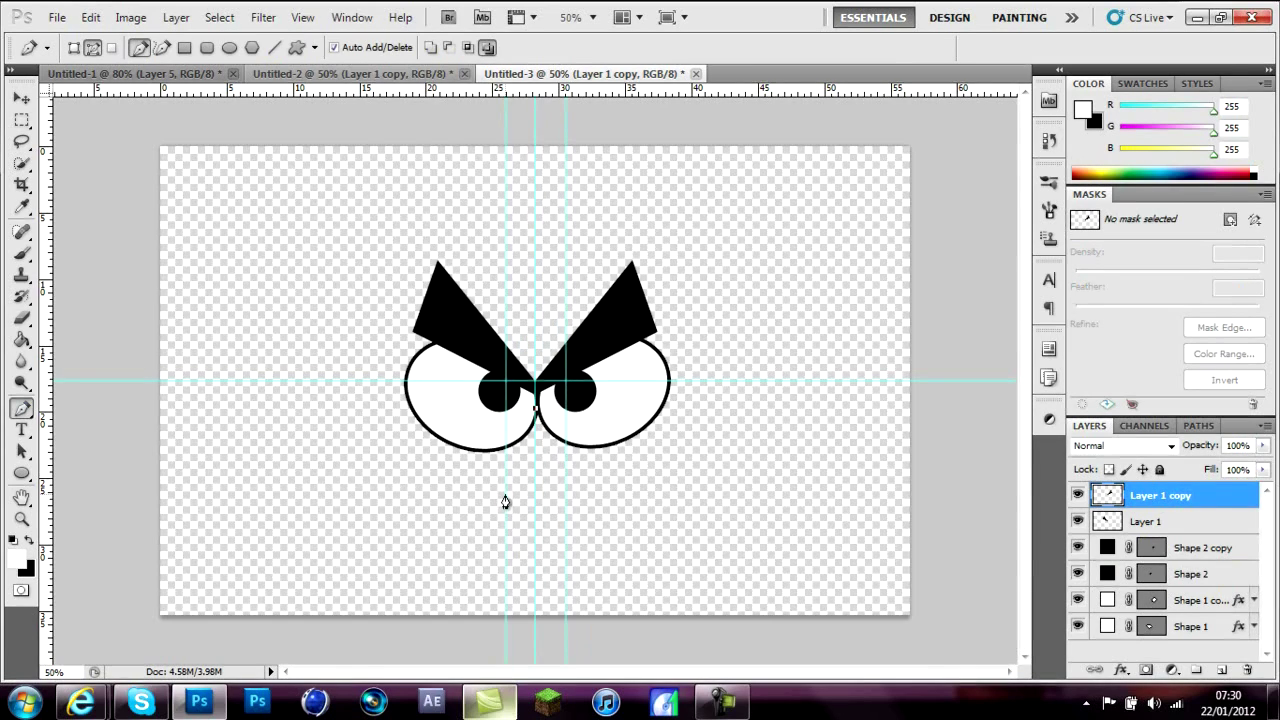
- Delete the unfinished path and move the two outer vertical guides farther from the centre guide
{"action": "right_click", "coordinate": [272, 279]}
{"action": "left_click", "coordinate": [293, 313]}
{"action": "key", "text": "v"}
{"action": "left_click_drag", "start_coordinate": [505, 442], "coordinate": [580, 434]}
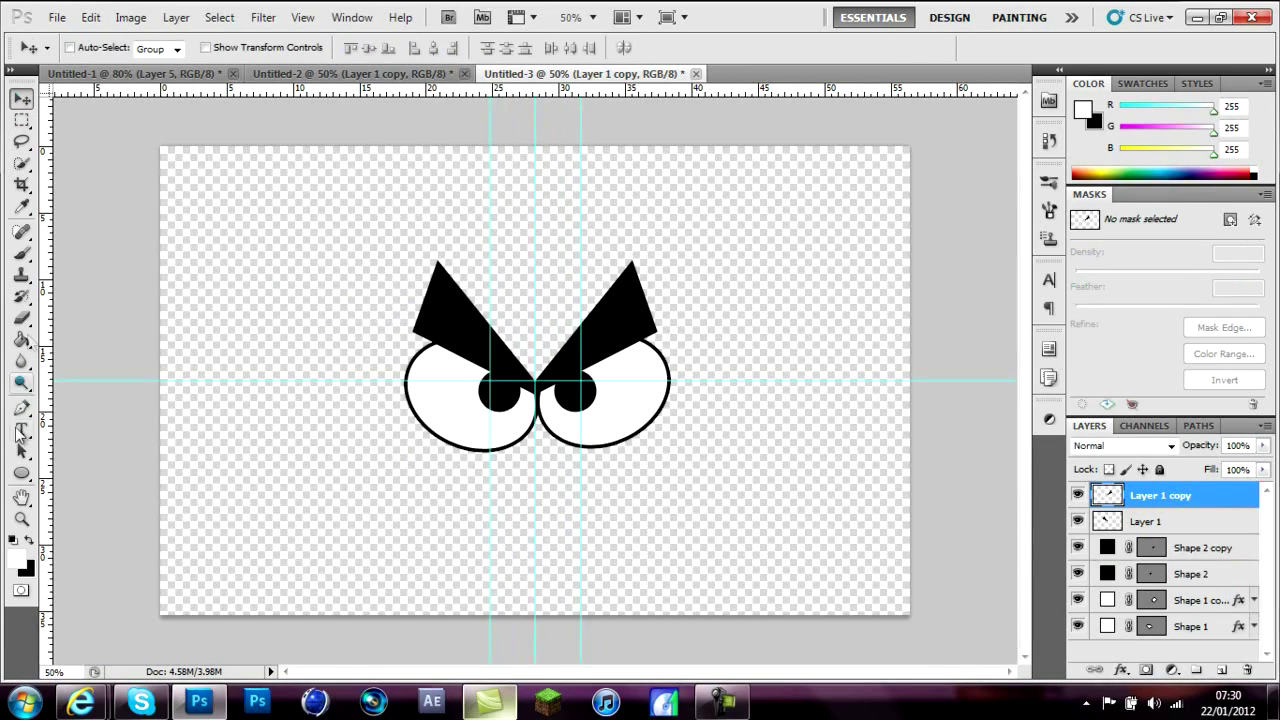
- Draw a closed four-point beak path below the eyes with the Pen tool, aligning its side corners to a new horizontal guide
{"action": "key", "text": "p"}
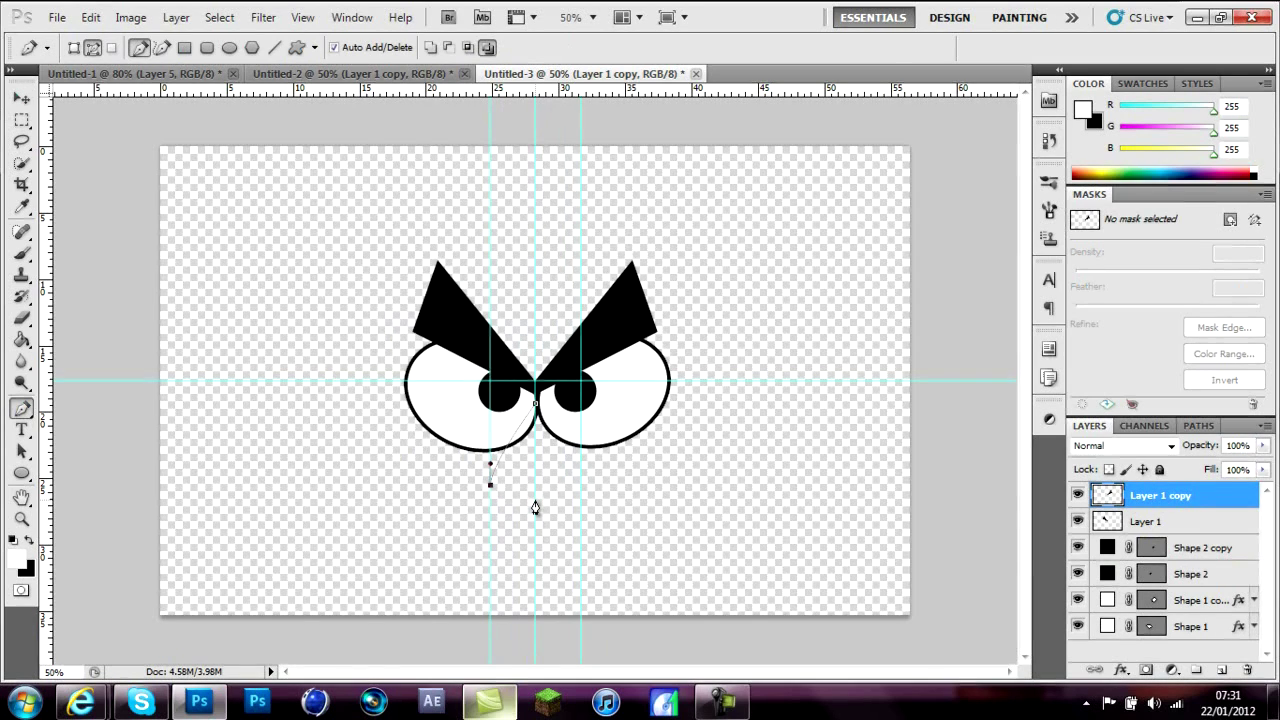
{"action": "left_click_drag", "start_coordinate": [257, 97], "coordinate": [598, 484]}
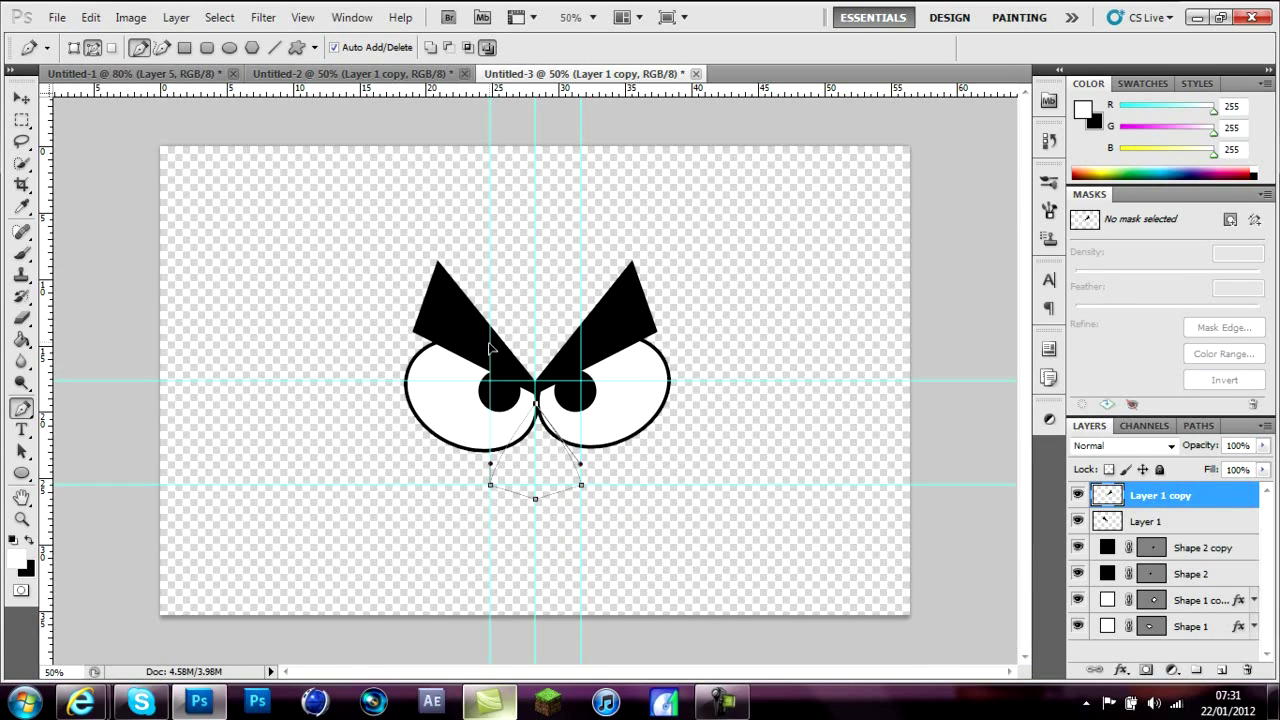
- Fill the beak path with orange
{"action": "right_click", "coordinate": [550, 472]}
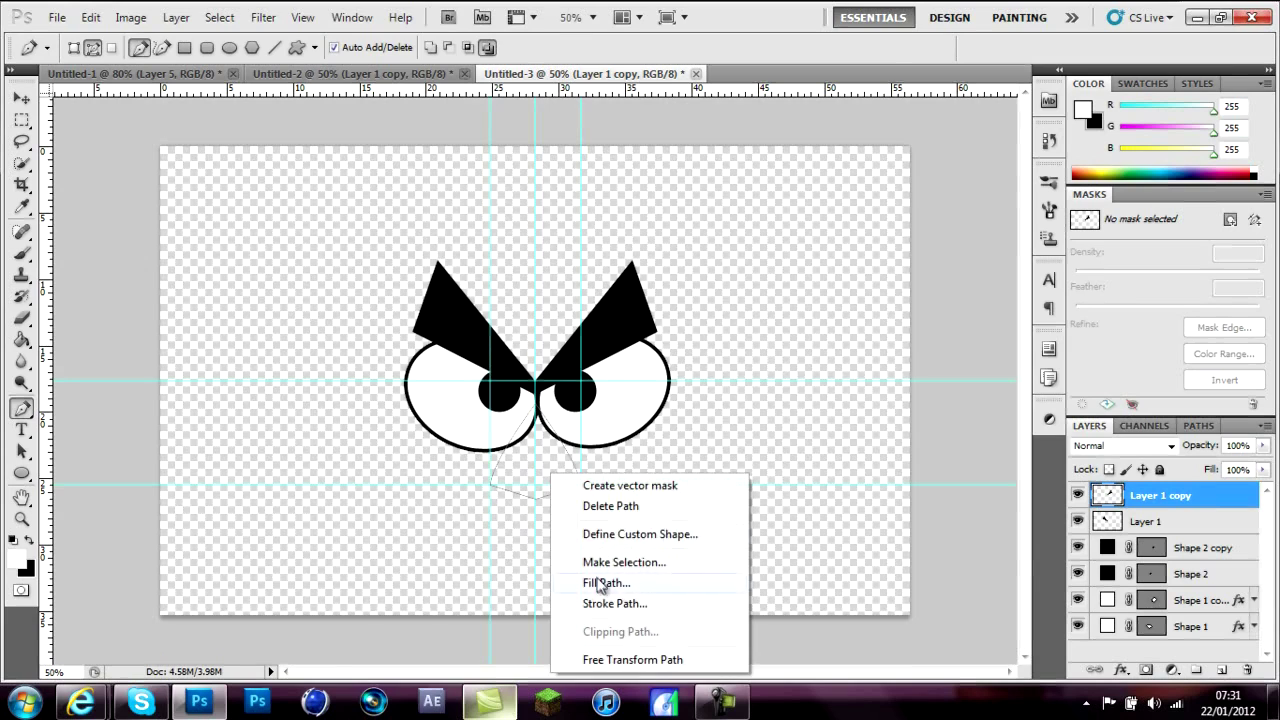
{"action": "left_click", "coordinate": [602, 583]}
{"action": "left_click", "coordinate": [692, 189]}
{"action": "left_click", "coordinate": [645, 240]}
{"action": "left_click_drag", "start_coordinate": [634, 211], "coordinate": [613, 222]}
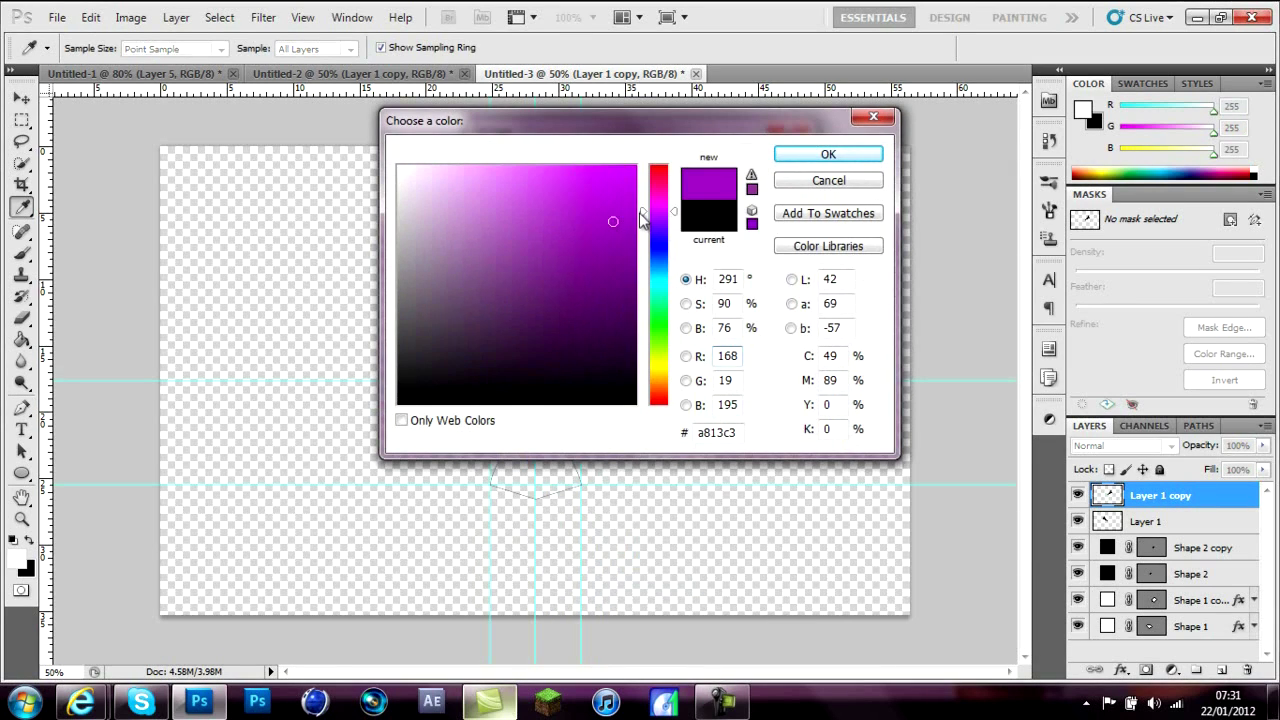
{"action": "left_click", "coordinate": [828, 154]}
{"action": "left_click", "coordinate": [766, 174]}
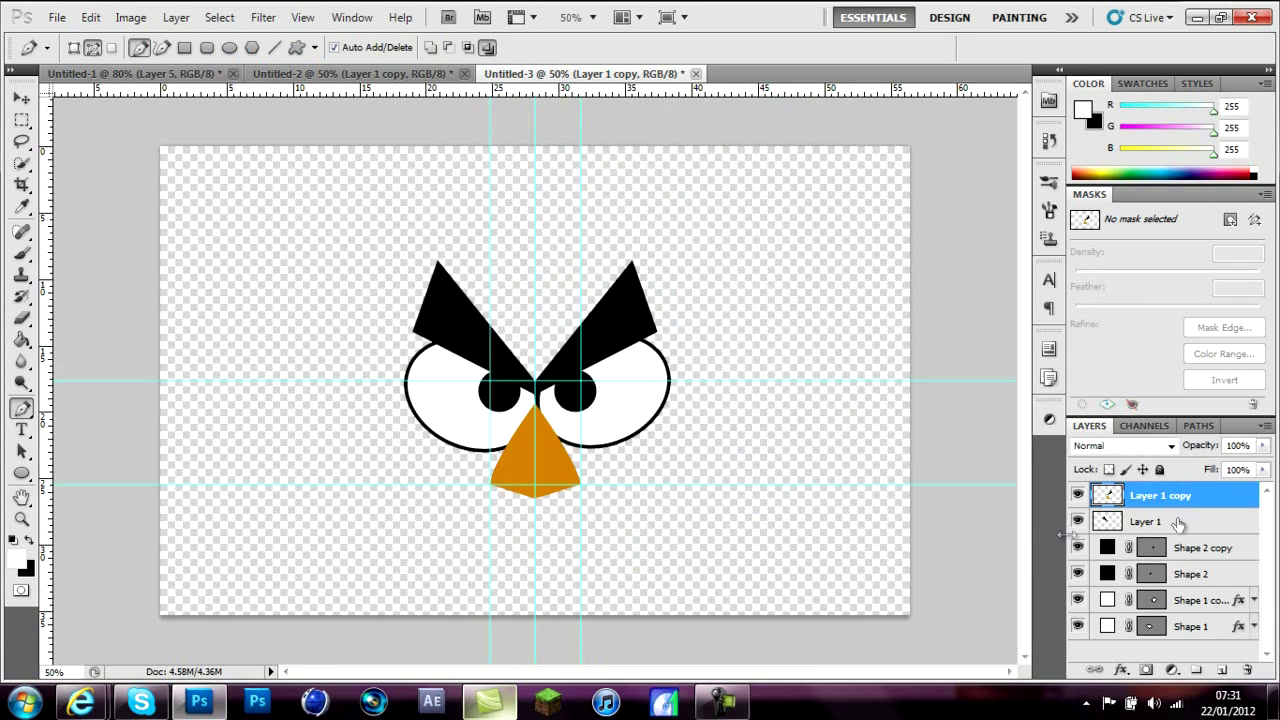
- Cut the orange beak out of the eyebrow layer onto a layer of its own
{"action": "double_click", "coordinate": [1225, 495]}
{"action": "left_click", "coordinate": [1170, 152]}
{"action": "left_click", "coordinate": [24, 103]}
{"action": "right_click", "coordinate": [512, 476]}
{"action": "key", "text": "m"}
{"action": "right_click", "coordinate": [460, 455]}
{"action": "left_click", "coordinate": [525, 270]}
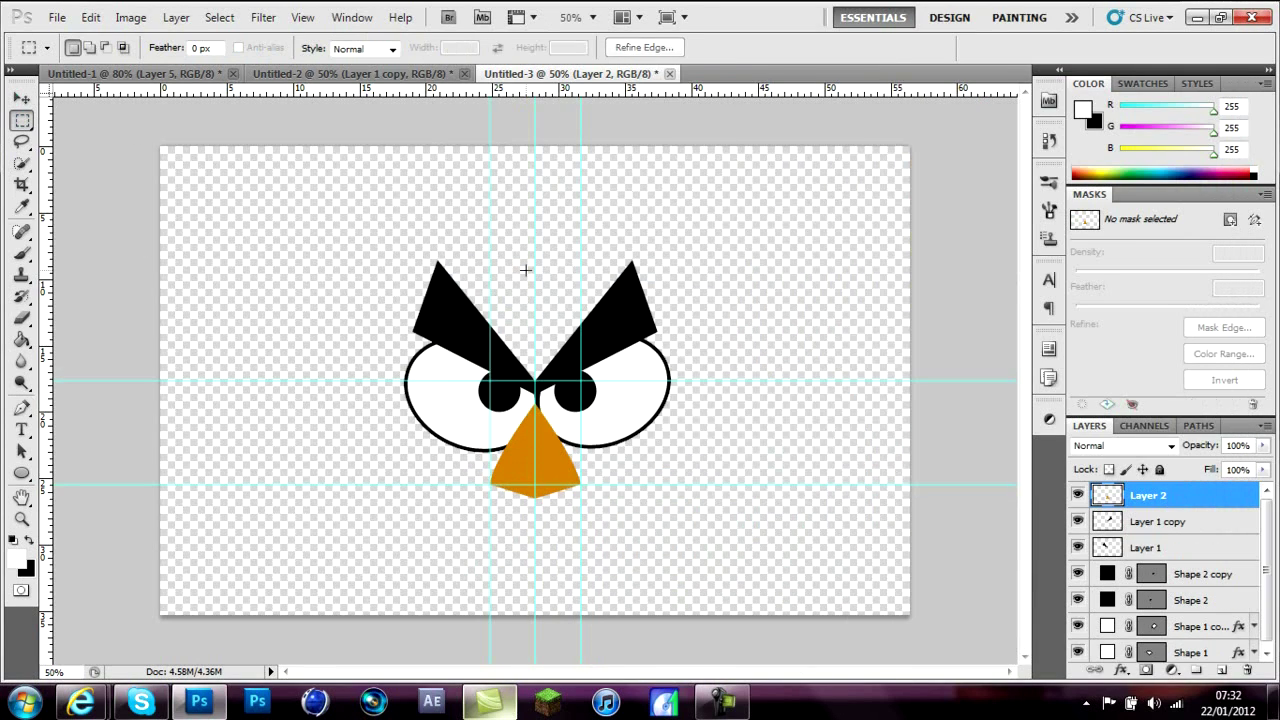
- Add a black stroke to the beak layer and nudge the beak slightly to the right
{"action": "key", "text": "v"}
{"action": "left_click", "coordinate": [709, 397]}
{"action": "left_click", "coordinate": [1177, 123]}
{"action": "key", "text": "Right"}
{"action": "key", "text": "Right"}
{"action": "key", "text": "Right"}
{"action": "key", "text": "Right"}
{"action": "key", "text": "Right"}
{"action": "key", "text": "Right"}
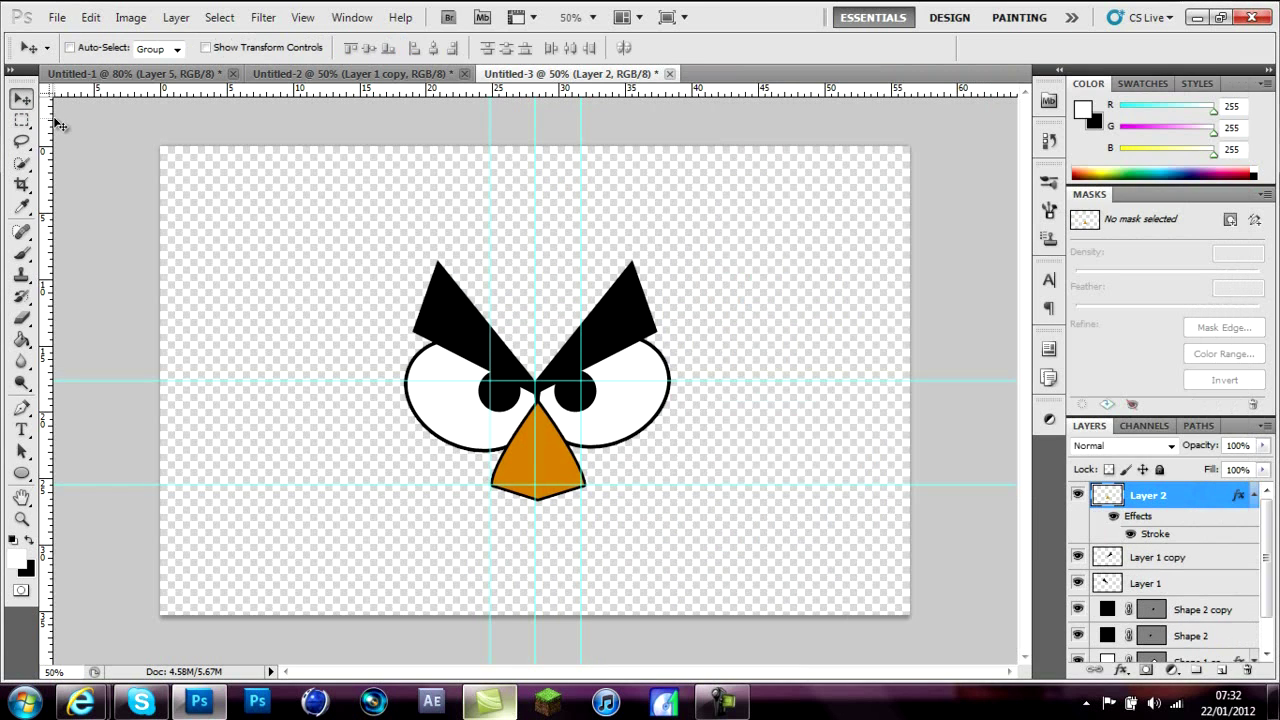
{"action": "left_click", "coordinate": [1254, 495]}
- Draw a pointed lower beak with the Pen tool on a new layer beneath the upper beak, filled with orange
{"action": "left_click", "coordinate": [1222, 670]}
{"action": "left_click_drag", "start_coordinate": [1170, 497], "coordinate": [1167, 533]}
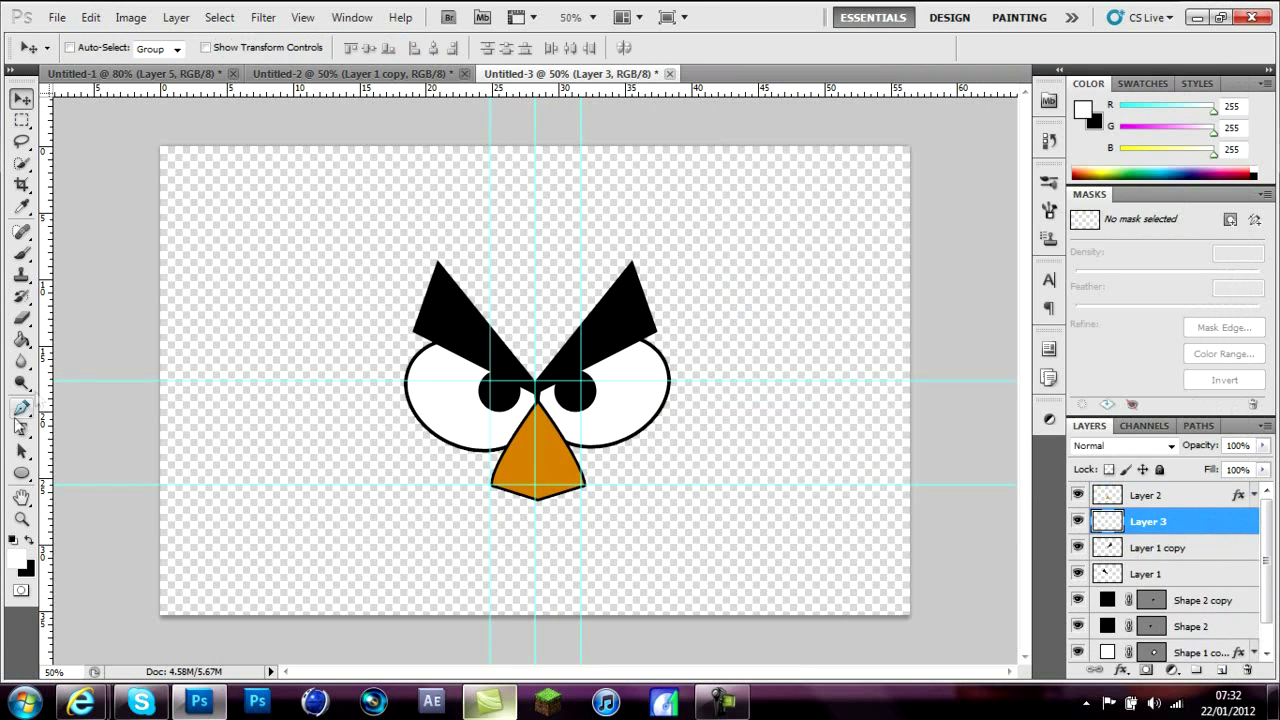
{"action": "left_click", "coordinate": [22, 408]}
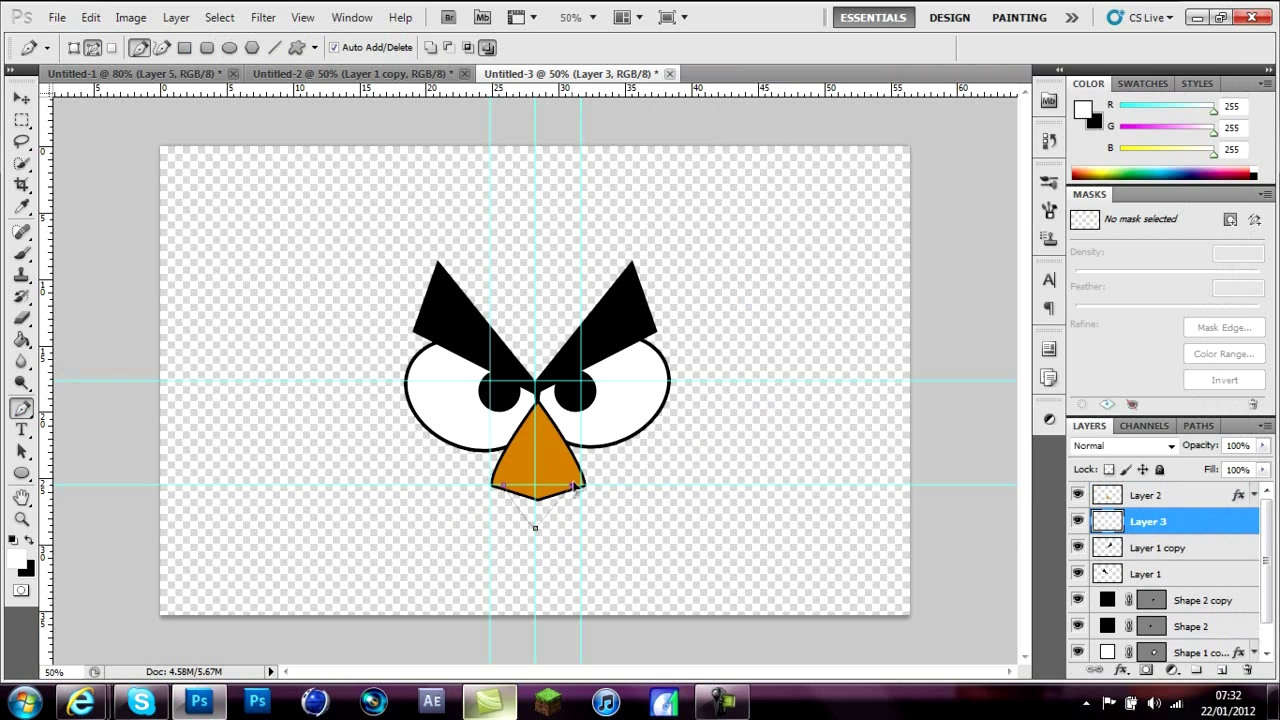
{"action": "right_click", "coordinate": [550, 466]}
{"action": "left_click", "coordinate": [606, 487]}
{"action": "key", "text": "Return"}
{"action": "right_click", "coordinate": [660, 545]}
{"action": "key", "text": "Escape"}
- Widen the lower beak slightly with Free Transform
{"action": "key", "text": "v"}
{"action": "key", "text": "ctrl+t"}
{"action": "left_click_drag", "start_coordinate": [577, 508], "coordinate": [582, 509]}
{"action": "key", "text": "Return"}
- Add a 6 px black outside stroke to the lower beak layer
{"action": "double_click", "coordinate": [1231, 521]}
{"action": "left_click", "coordinate": [718, 396]}
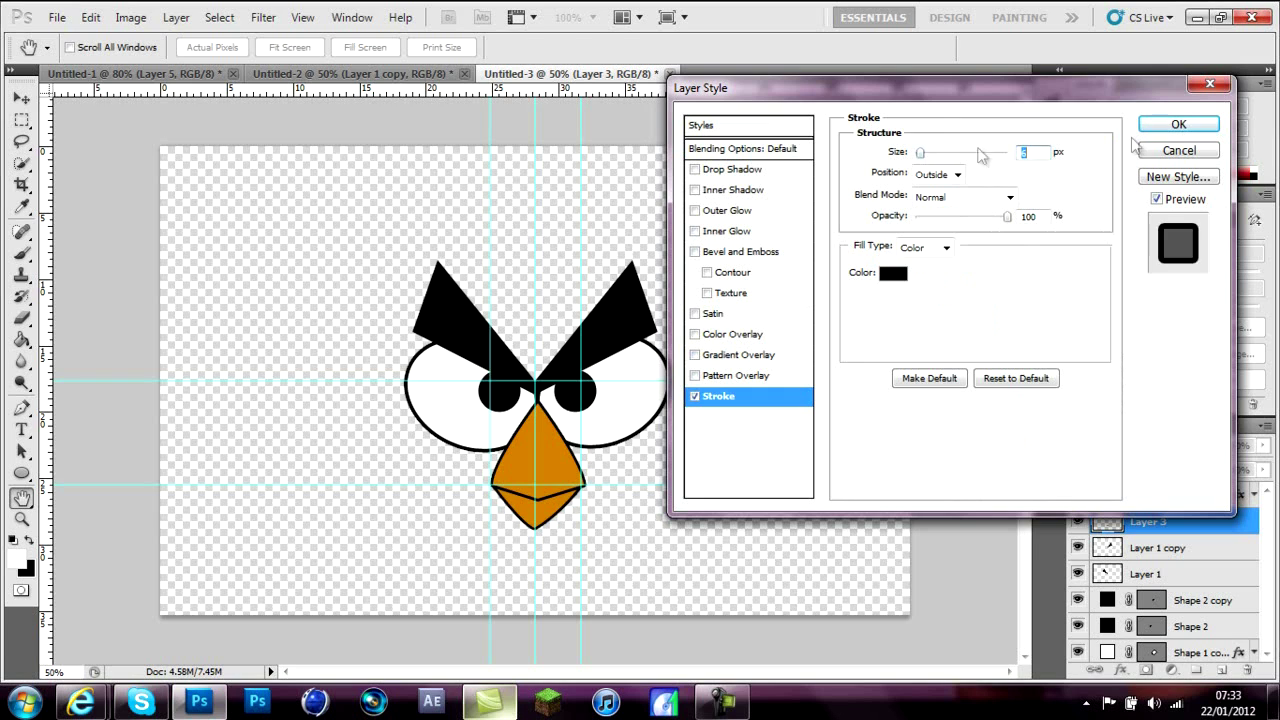
{"action": "left_click", "coordinate": [1160, 129]}
- Narrow the stroked lower beak slightly so that it fits within the upper beak's corners
{"action": "key", "text": "ctrl+t"}
{"action": "left_click_drag", "start_coordinate": [586, 508], "coordinate": [581, 508]}
{"action": "key", "text": "Return"}
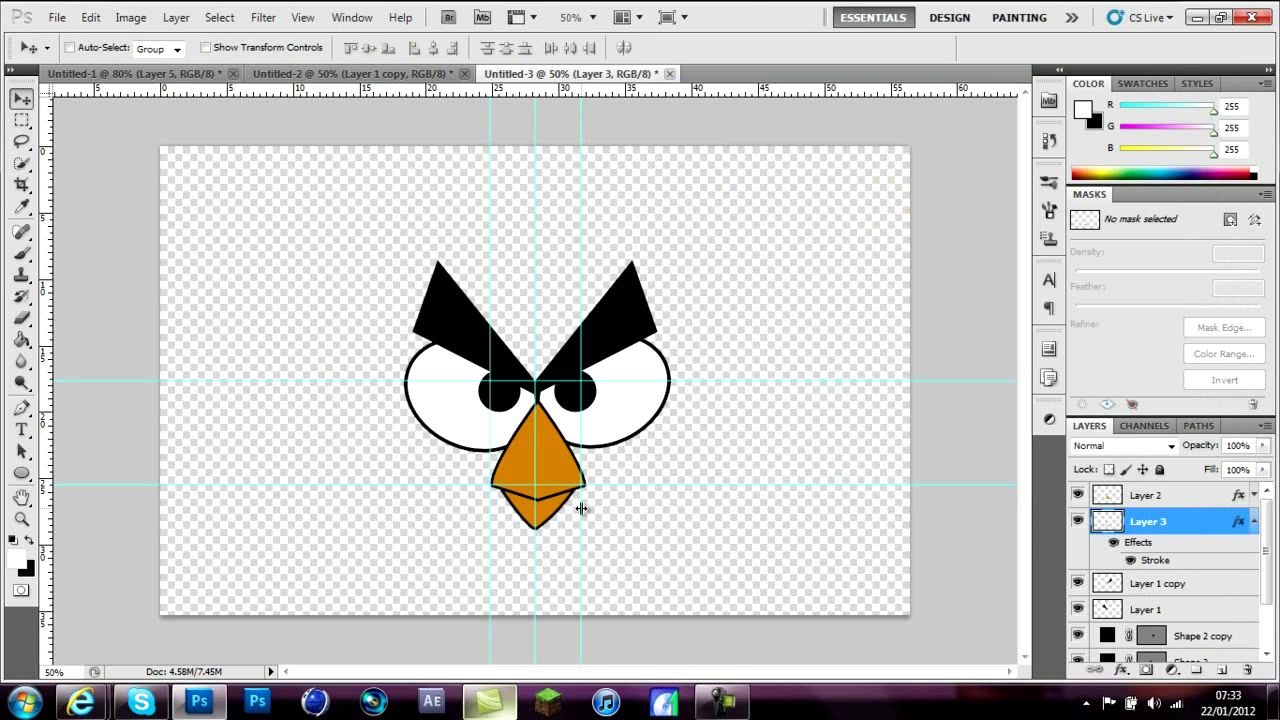
{"action": "left_click", "coordinate": [1256, 523]}
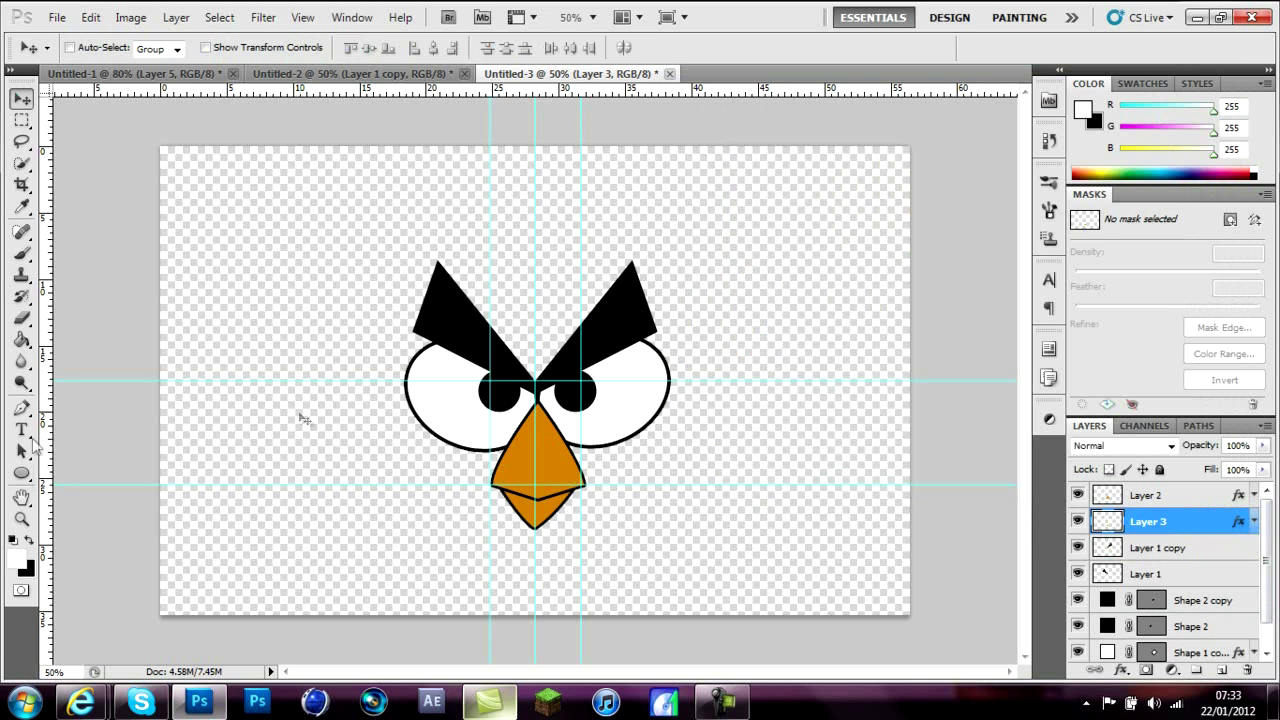
- Draw a large black ellipse over the right eye and set its layer fill to 81%
{"action": "left_click", "coordinate": [21, 473]}
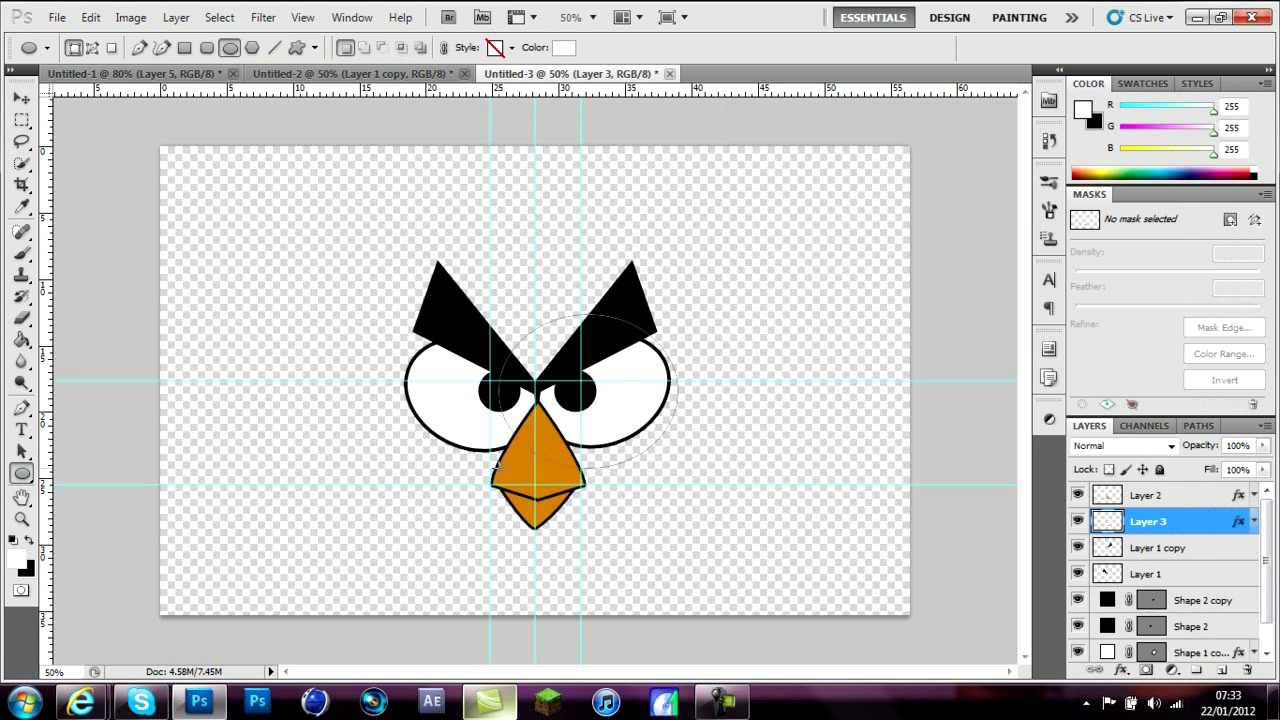
{"action": "left_click_drag", "start_coordinate": [492, 478], "coordinate": [478, 484]}
{"action": "left_click", "coordinate": [564, 48]}
{"action": "left_click_drag", "start_coordinate": [440, 337], "coordinate": [309, 446]}
{"action": "key", "text": "Return"}
{"action": "left_click", "coordinate": [21, 98]}
{"action": "left_click_drag", "start_coordinate": [1215, 469], "coordinate": [1194, 480]}
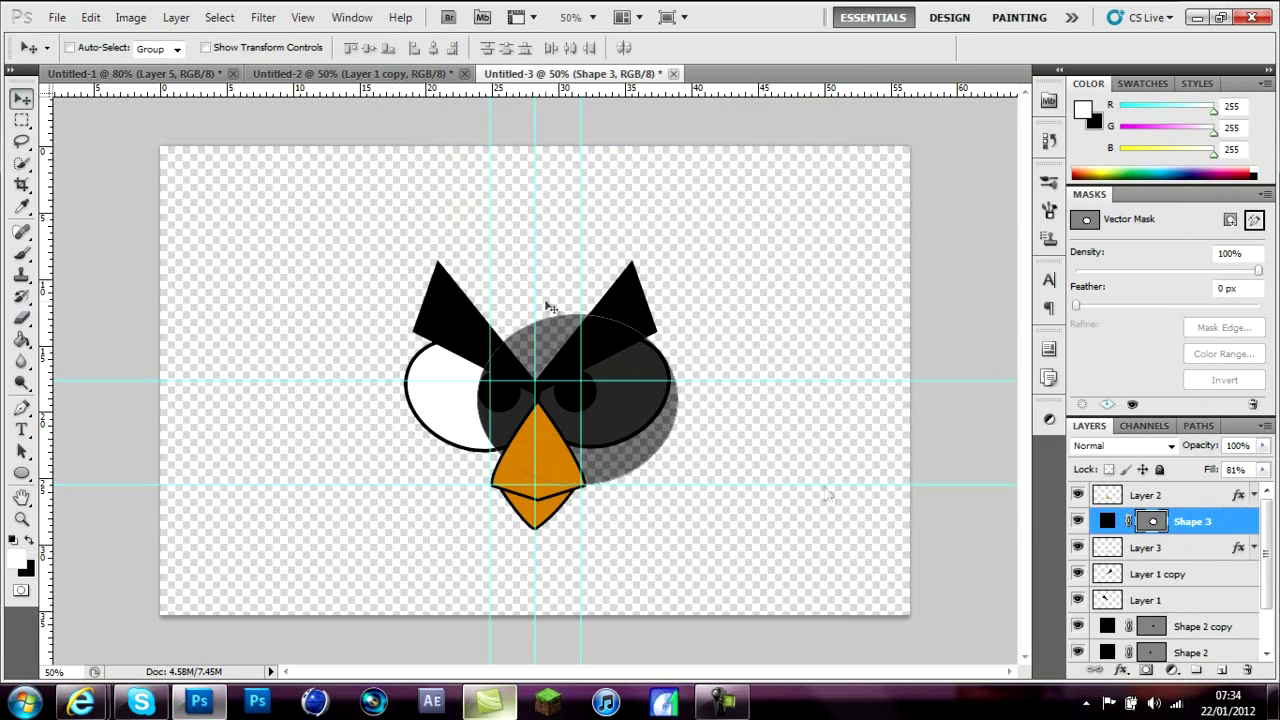
- Rasterize the dark ellipse and erase its part between the eyebrows and over the left eye
{"action": "left_click", "coordinate": [21, 318]}
{"action": "left_click", "coordinate": [456, 336]}
{"action": "key", "text": "Return"}
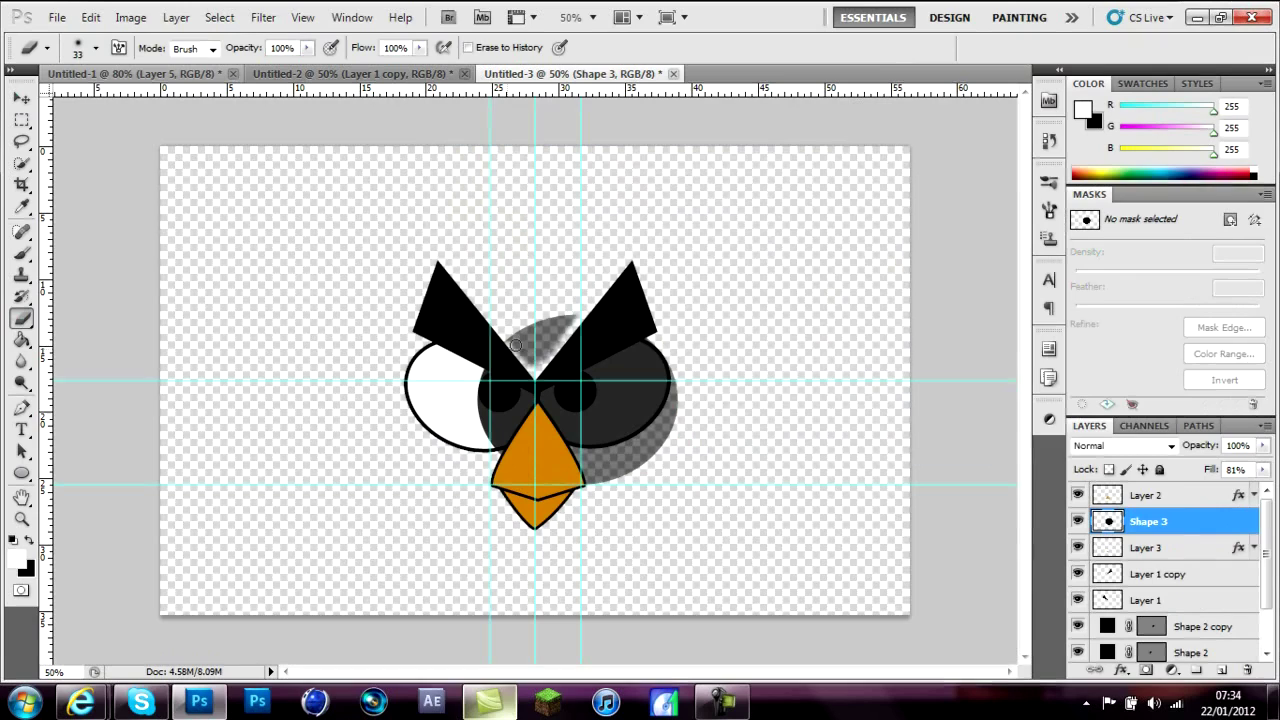
{"action": "left_click_drag", "start_coordinate": [508, 348], "coordinate": [557, 334]}
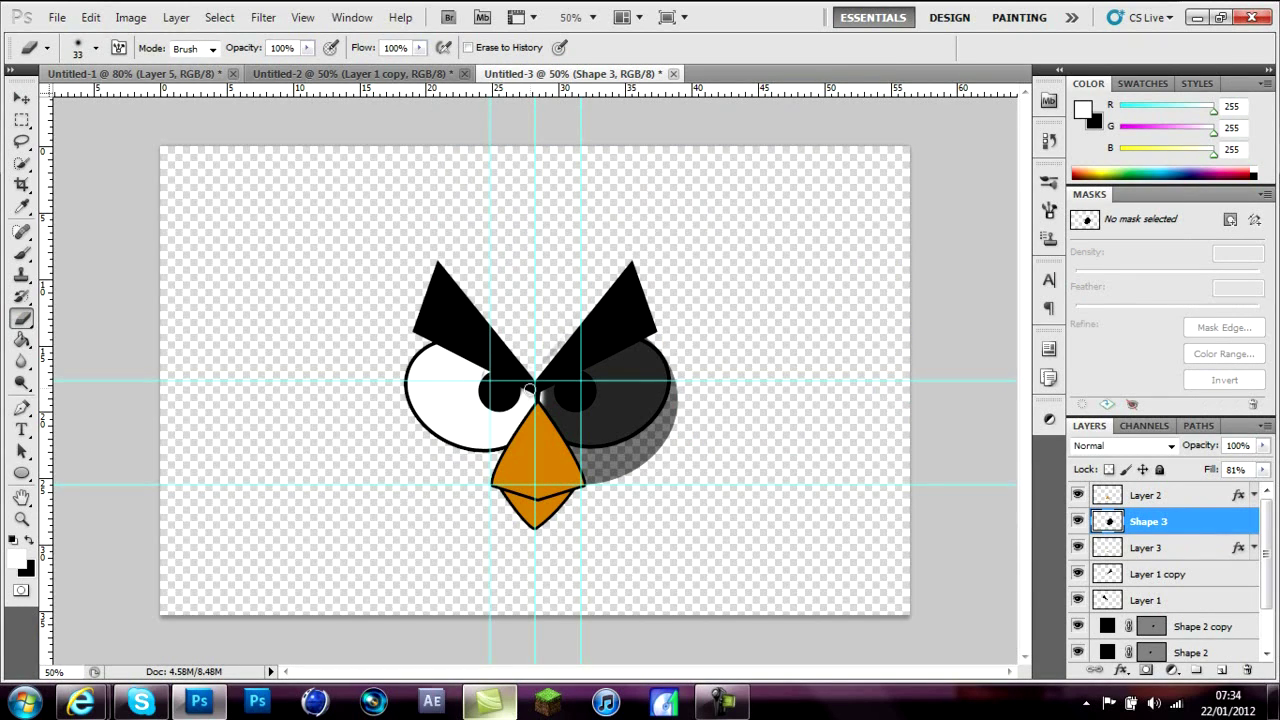
- Duplicate the dark shadow shape, flip the copy horizontally and move it over the left eye
{"action": "key", "text": "v"}
{"action": "key", "text": "ctrl+j"}
{"action": "key", "text": "ctrl+t"}
{"action": "right_click", "coordinate": [834, 414]}
{"action": "left_click", "coordinate": [870, 371]}
{"action": "left_click_drag", "start_coordinate": [583, 442], "coordinate": [504, 440]}
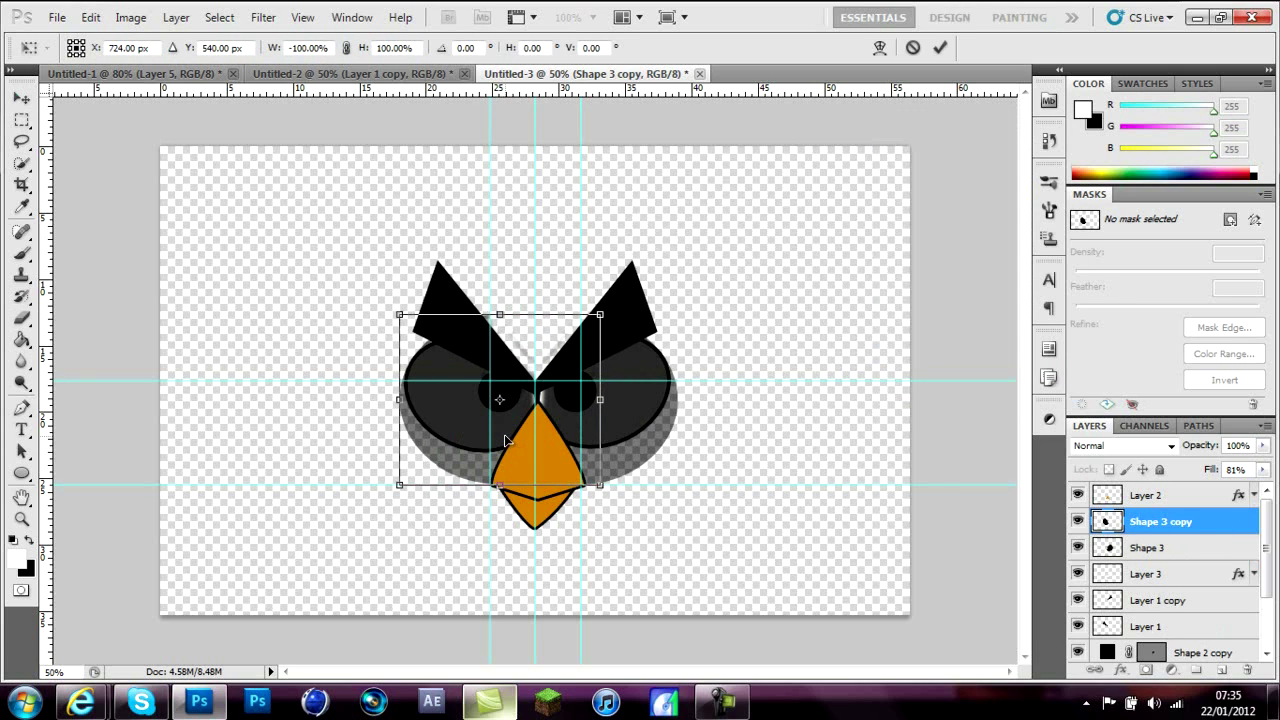
{"action": "key", "text": "Return"}
- Apply Gaussian Blur to both dark shadow layers
{"action": "left_click", "coordinate": [263, 17]}
{"action": "left_click", "coordinate": [330, 33]}
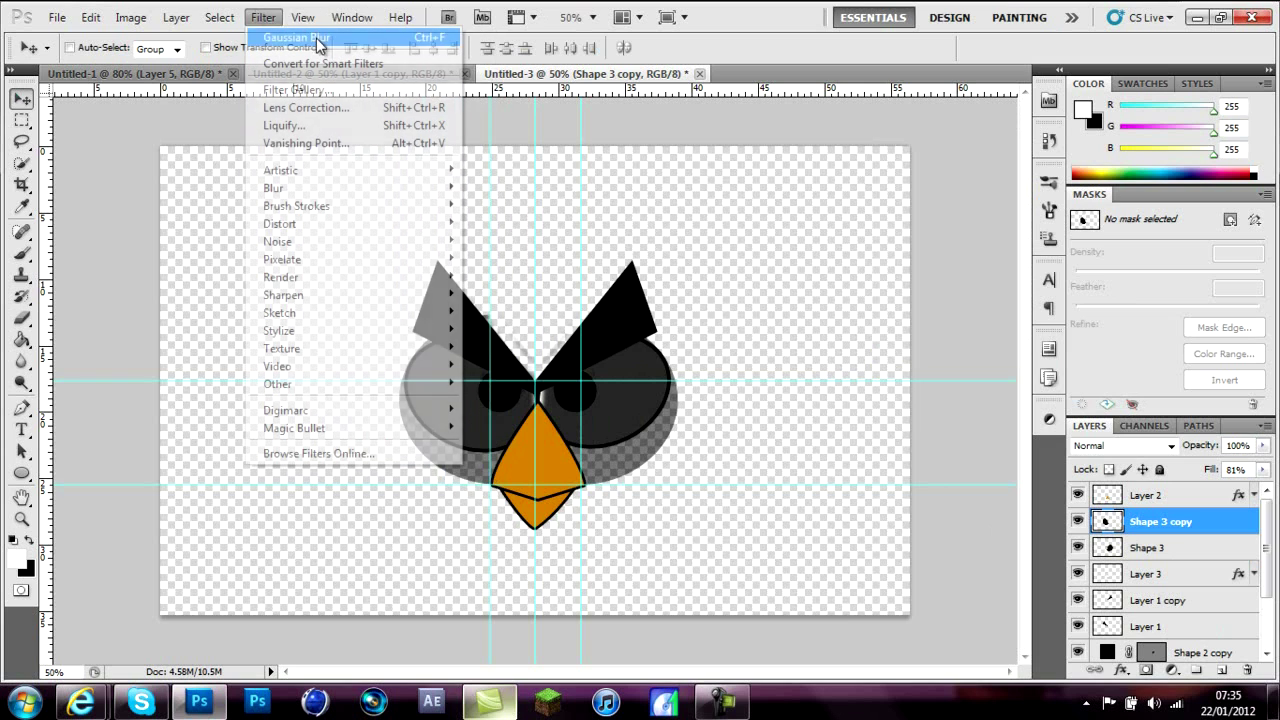
{"action": "key", "text": "ctrl+f"}
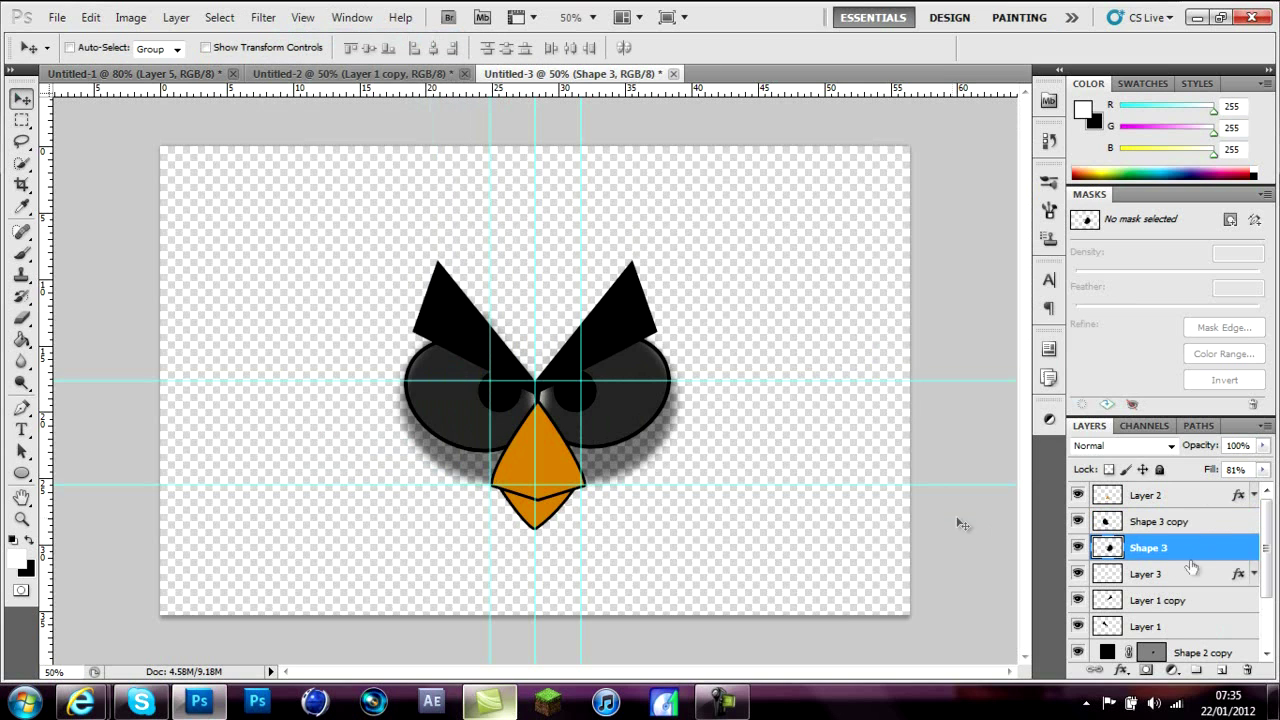
- Merge the two shadow layers and move the merged layer beneath the eye layers
{"action": "left_click", "coordinate": [1192, 548], "text": "ctrl"}
{"action": "right_click", "coordinate": [1203, 523]}
{"action": "left_click", "coordinate": [1070, 463]}
{"action": "left_click_drag", "start_coordinate": [1180, 528], "coordinate": [1178, 665]}
- Create a new layer at the bottom of the stack and fill it with red, RGB 212, 3, 33
{"action": "left_click", "coordinate": [1222, 669], "text": "ctrl"}
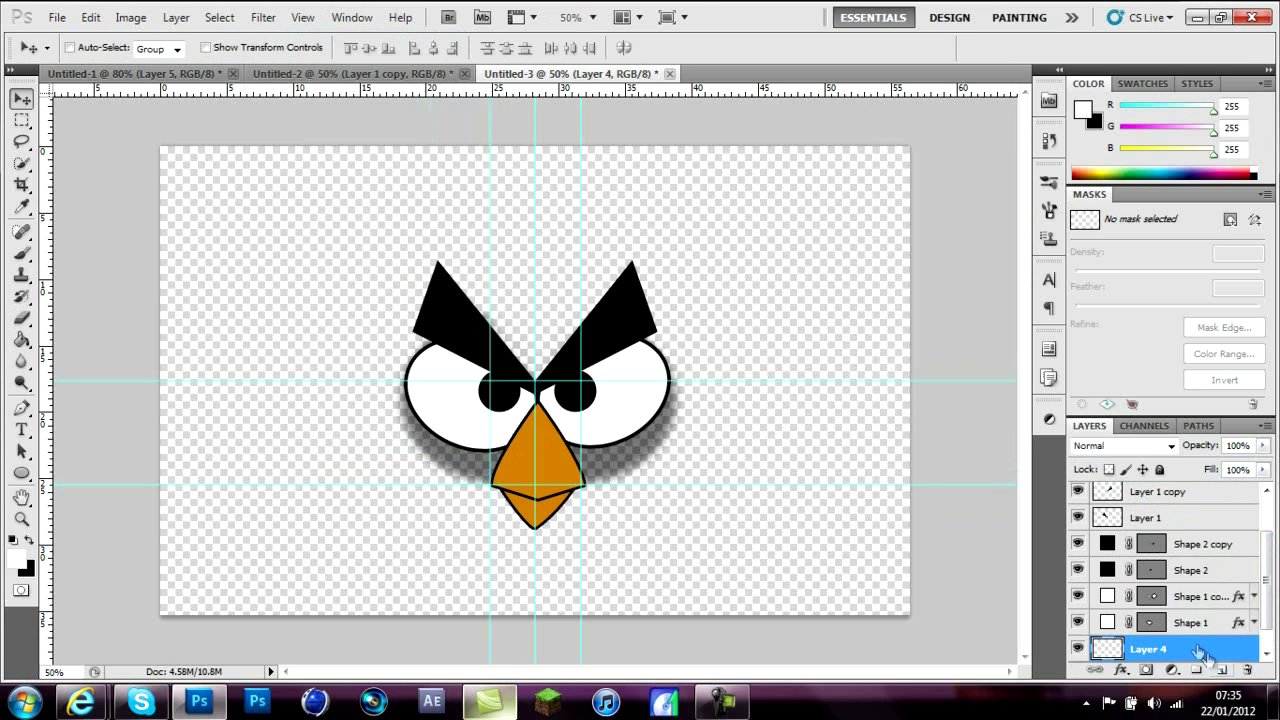
{"action": "left_click", "coordinate": [17, 561]}
{"action": "left_click", "coordinate": [633, 198]}
{"action": "left_click", "coordinate": [828, 155]}
{"action": "left_click", "coordinate": [23, 409]}
{"action": "left_click", "coordinate": [22, 340]}
{"action": "left_click", "coordinate": [266, 298]}
{"action": "left_click", "coordinate": [20, 98]}
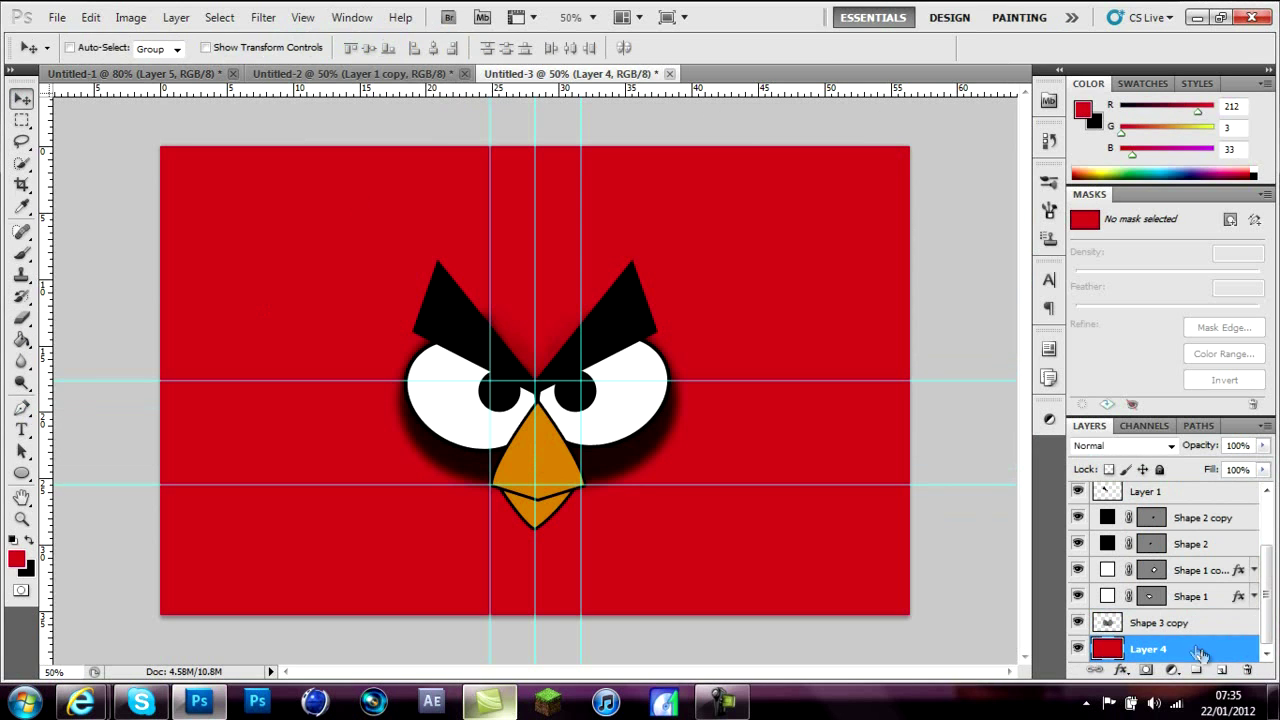
- Add a Pattern Overlay with the diagonal line pattern to the red background layer
{"action": "double_click", "coordinate": [1200, 652]}
{"action": "left_click", "coordinate": [740, 376]}
{"action": "left_click", "coordinate": [962, 236]}
{"action": "left_click", "coordinate": [913, 274]}
{"action": "left_click", "coordinate": [966, 236]}
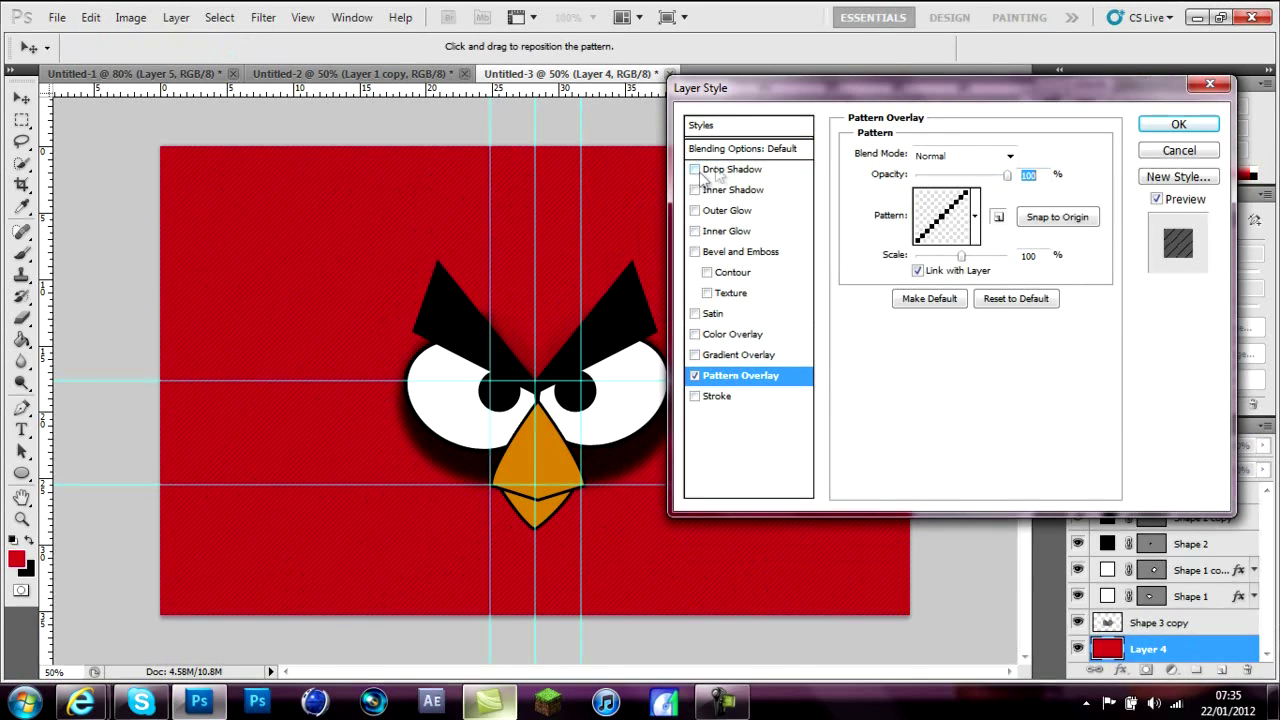
- Add an enlarged Inner Shadow to the red background layer to darken its edges
{"action": "left_click", "coordinate": [722, 189]}
{"action": "left_click_drag", "start_coordinate": [917, 270], "coordinate": [945, 275]}
{"action": "left_click", "coordinate": [1178, 124]}
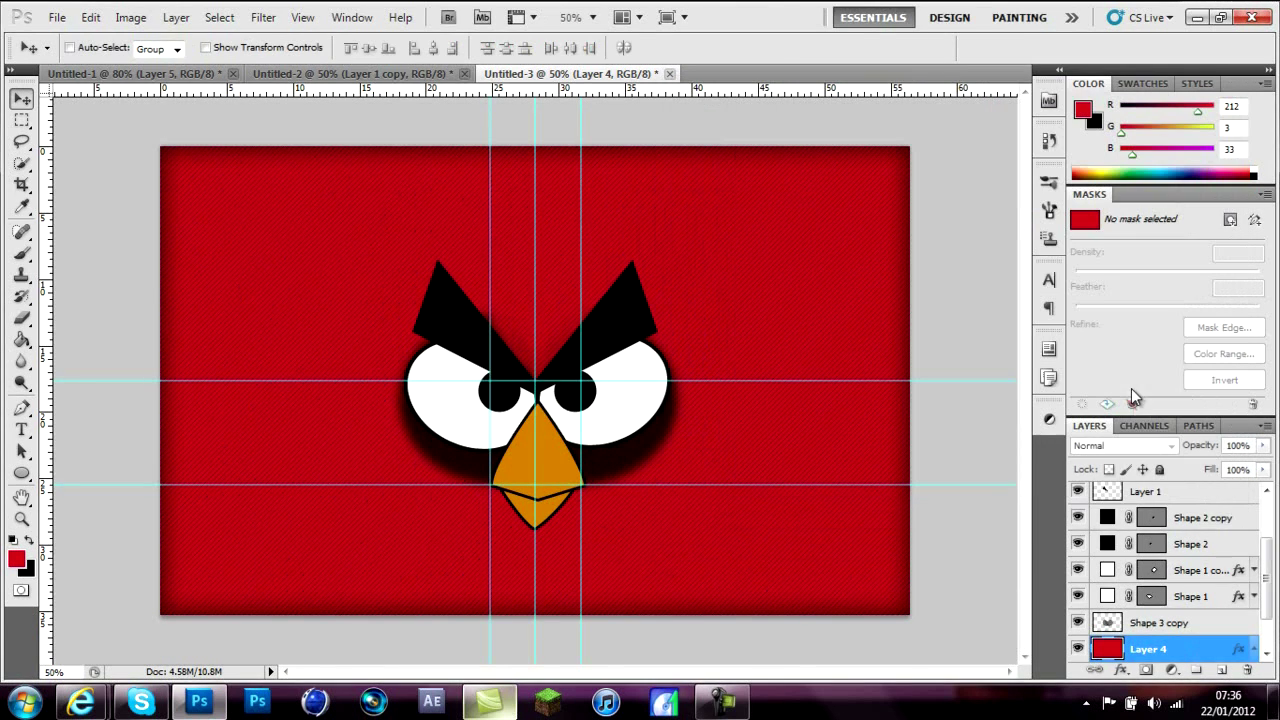
- Set the merged eye shadow layer's opacity to 70% and its fill to 80%
{"action": "scroll", "coordinate": [1252, 500], "scroll_direction": "up", "scroll_amount": 3}
{"action": "left_click", "coordinate": [1190, 600]}
{"action": "scroll", "coordinate": [1205, 590], "scroll_direction": "down", "scroll_amount": 3}
{"action": "left_click", "coordinate": [1209, 572]}
{"action": "left_click", "coordinate": [1205, 622]}
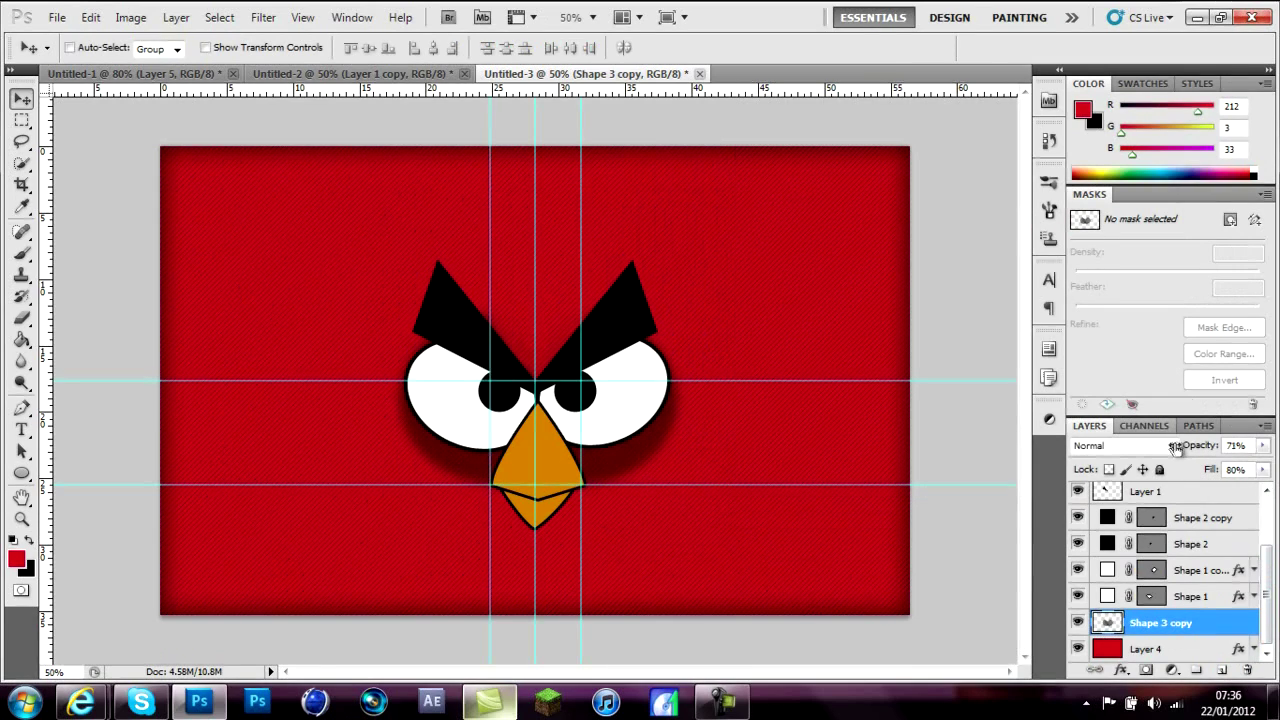
{"action": "key", "text": "7"}
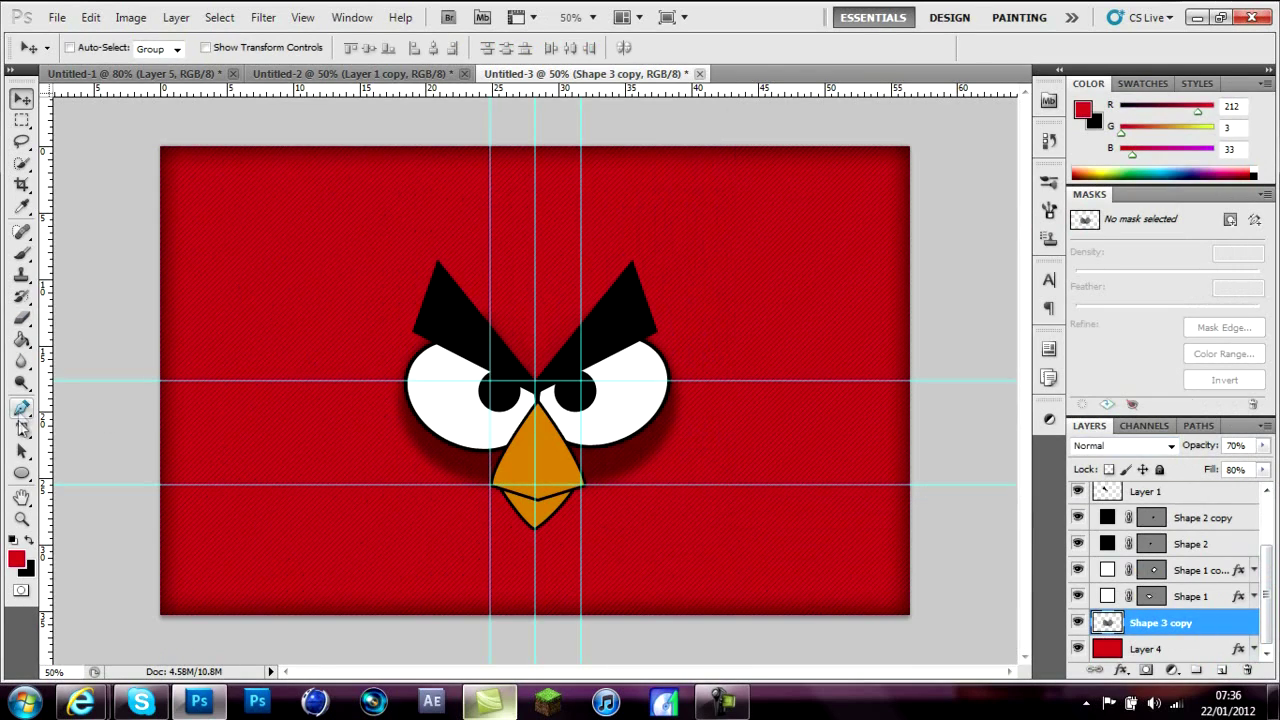
- Add the text "Angry Bird" below the face, using the Luna Bar font at 72 pt
{"action": "left_click", "coordinate": [22, 430]}
{"action": "left_click", "coordinate": [220, 48]}
{"action": "left_click_drag", "start_coordinate": [423, 519], "coordinate": [421, 408]}
{"action": "left_click_drag", "start_coordinate": [423, 66], "coordinate": [423, 66]}
{"action": "left_click", "coordinate": [343, 605]}
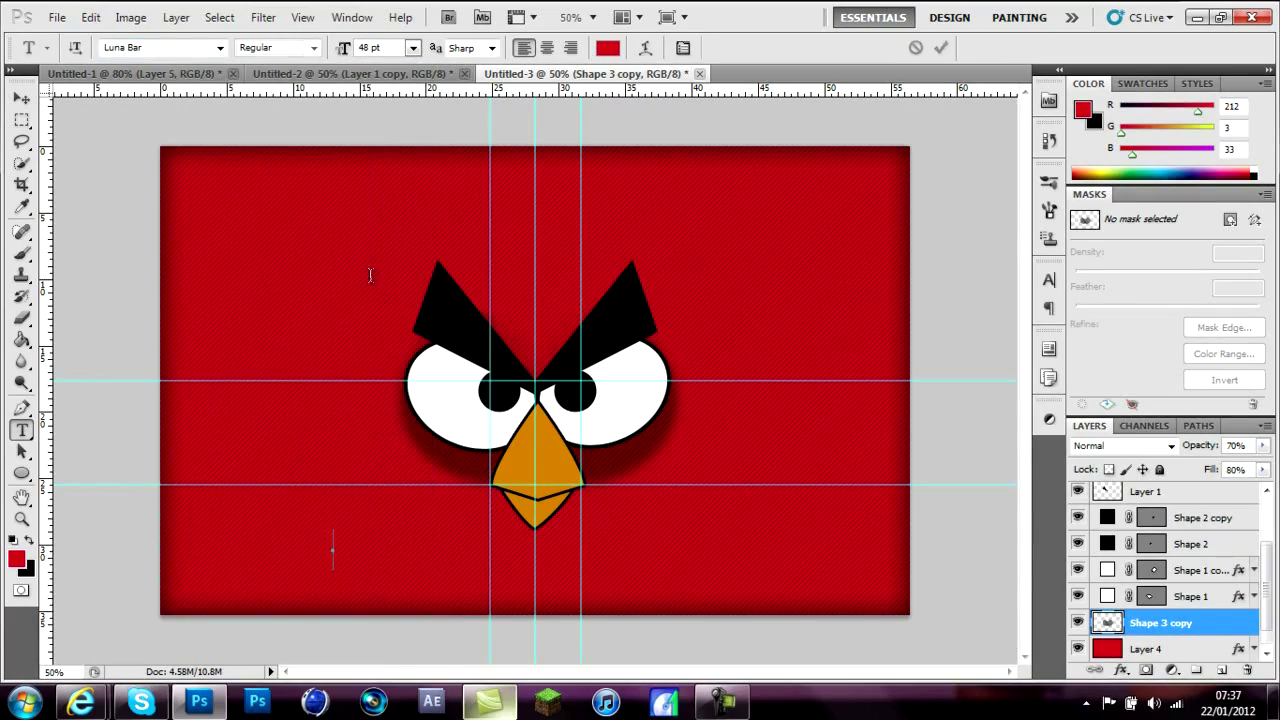
{"action": "left_click", "coordinate": [412, 47]}
{"action": "left_click", "coordinate": [416, 367]}
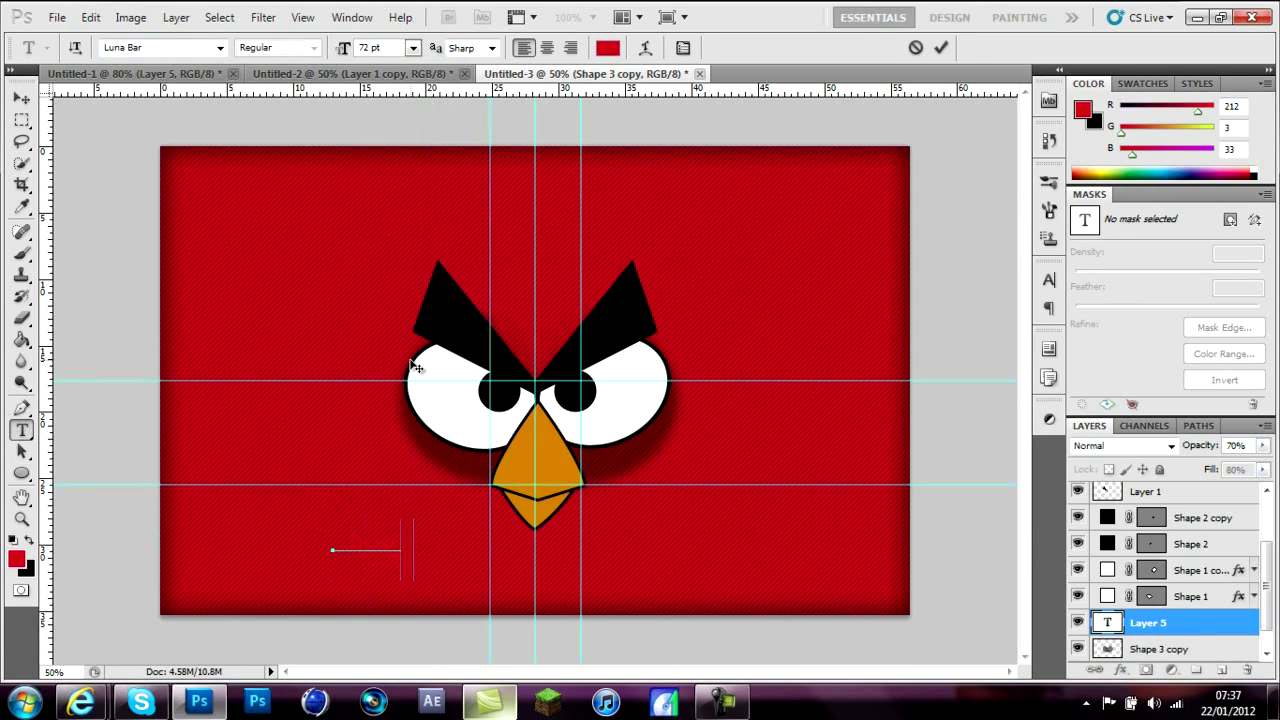
- Change the colour of the whole "Angry Bird" text to white, #ffffff
{"action": "left_click_drag", "start_coordinate": [487, 537], "coordinate": [332, 540]}
{"action": "left_click", "coordinate": [608, 49]}
{"action": "left_click", "coordinate": [400, 166]}
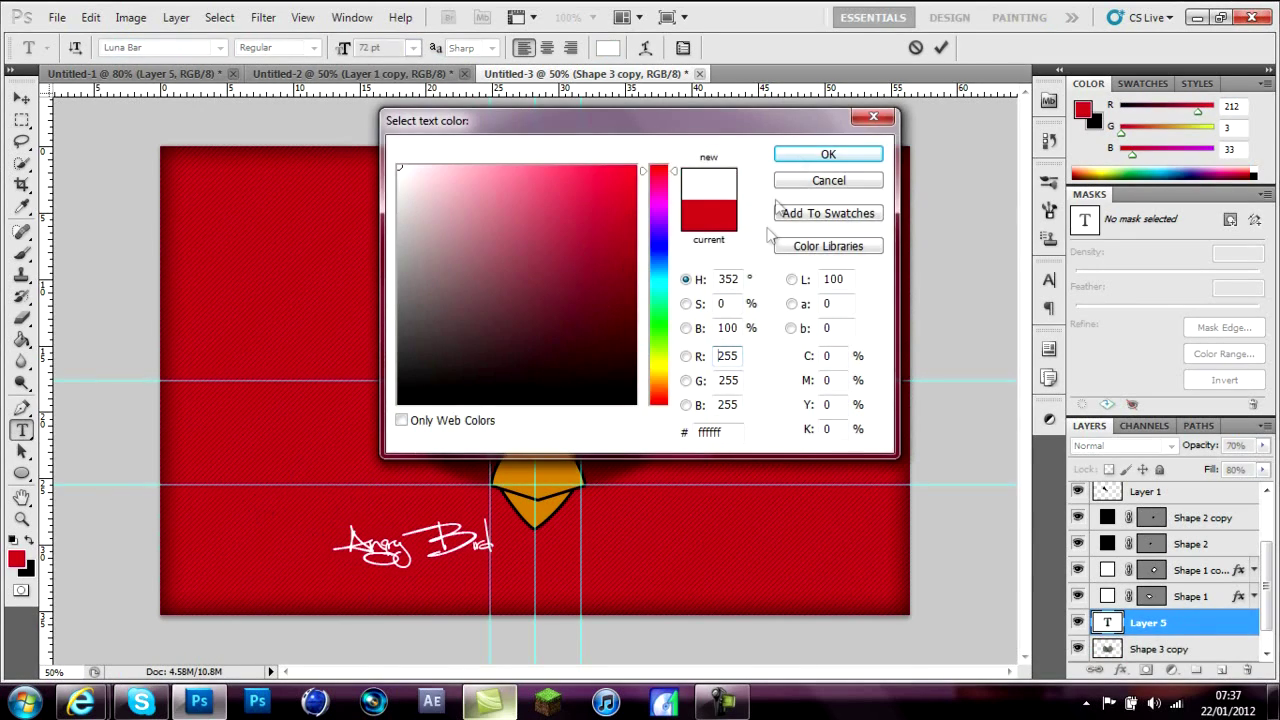
{"action": "left_click", "coordinate": [828, 154]}
- Set the font size of the "Angry Bird" text to 150 pt
{"action": "type", "text": "200"}
{"action": "key", "text": "BackSpace"}
{"action": "key", "text": "BackSpace"}
{"action": "key", "text": "BackSpace"}
{"action": "type", "text": "1200"}
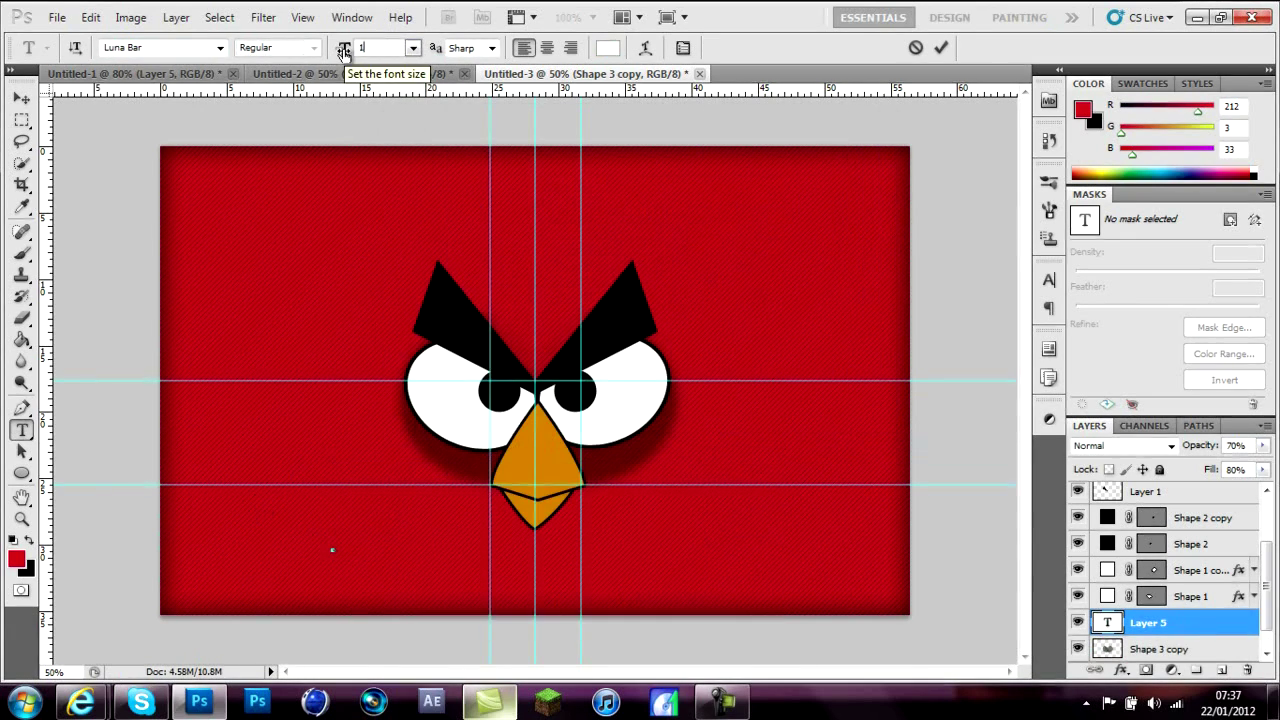
{"action": "key", "text": "BackSpace"}
{"action": "key", "text": "BackSpace"}
{"action": "key", "text": "BackSpace"}
{"action": "type", "text": "50"}
- Move the "Angry Bird" text so it sits roughly centred just under the beak
{"action": "left_click", "coordinate": [22, 98]}
{"action": "left_click_drag", "start_coordinate": [450, 540], "coordinate": [490, 555]}
{"action": "key", "text": "Down"}
{"action": "key", "text": "Down"}
{"action": "key", "text": "Down"}
{"action": "key", "text": "Down"}
{"action": "key", "text": "Down"}
{"action": "key", "text": "Down"}
{"action": "key", "text": "Down"}
{"action": "key", "text": "Down"}
{"action": "key", "text": "Down"}
{"action": "key", "text": "Down"}
{"action": "key", "text": "Down"}
{"action": "key", "text": "Down"}
{"action": "key", "text": "Down"}
{"action": "key", "text": "Down"}
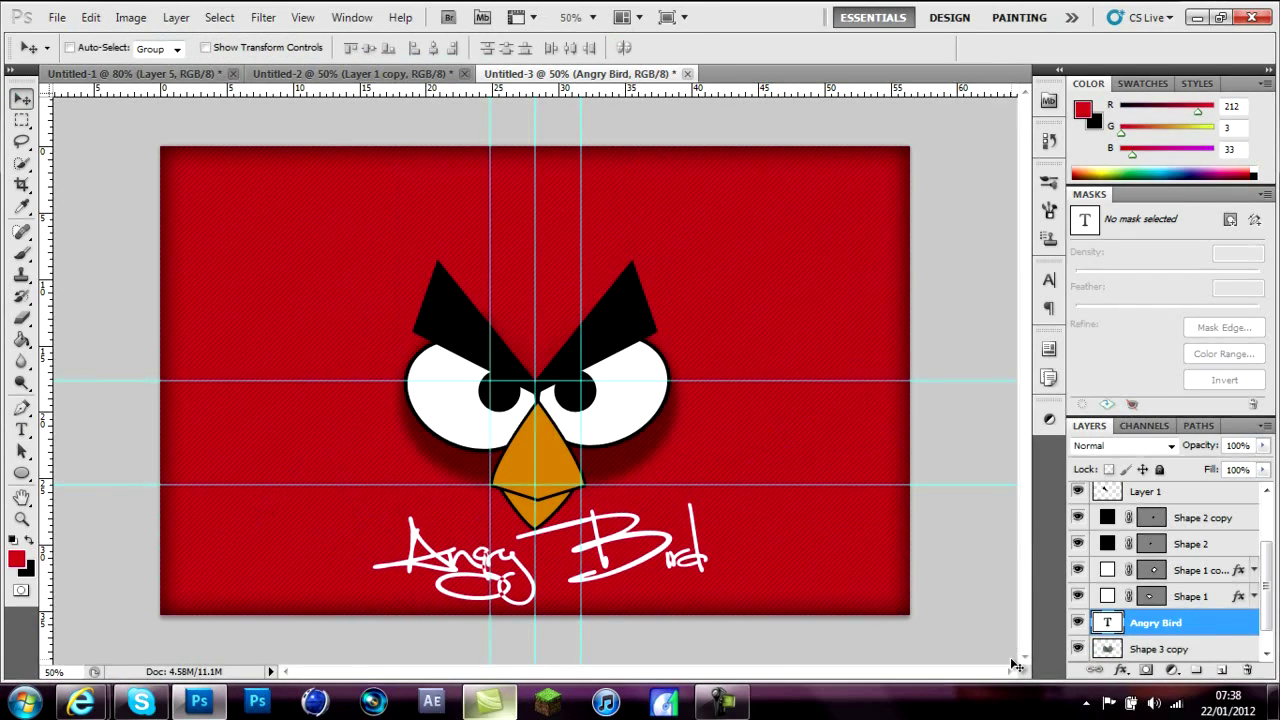
- Add a Stroke and a Drop Shadow with 9 px distance and 16 px size to the "Angry Bird" text layer
{"action": "double_click", "coordinate": [1234, 635]}
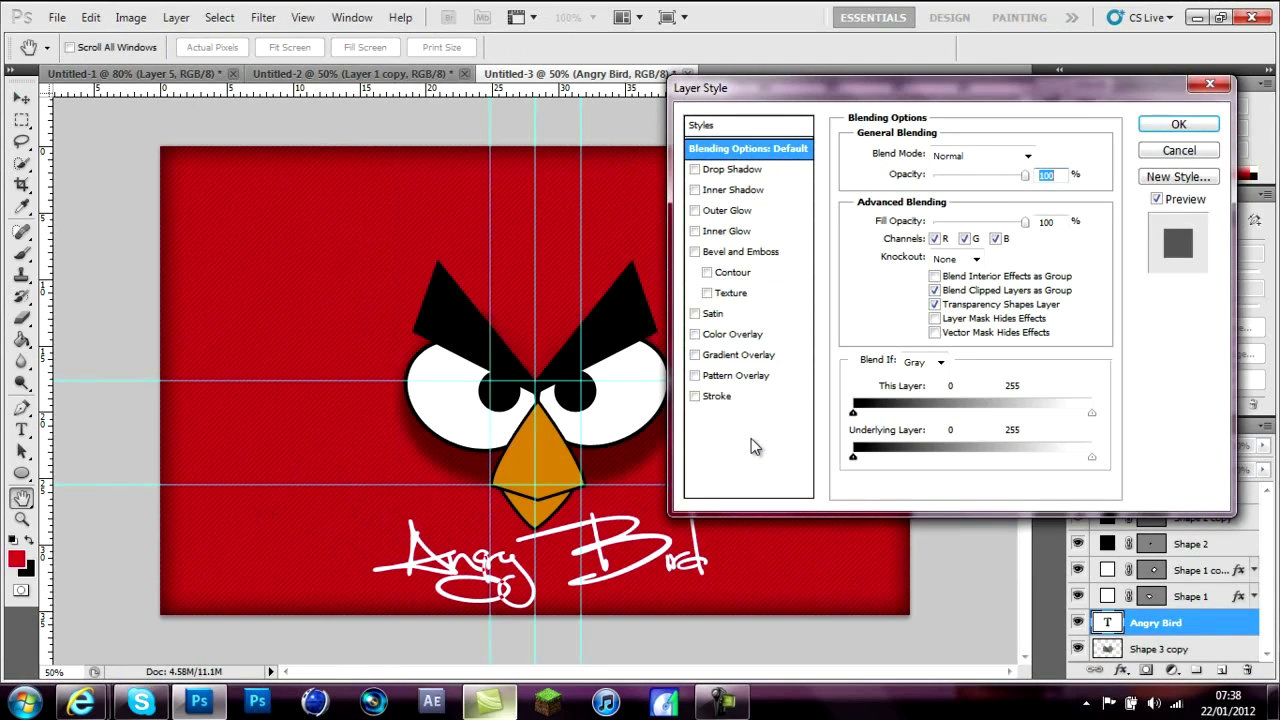
{"action": "left_click", "coordinate": [695, 396]}
{"action": "left_click", "coordinate": [695, 169]}
{"action": "left_click", "coordinate": [733, 169]}
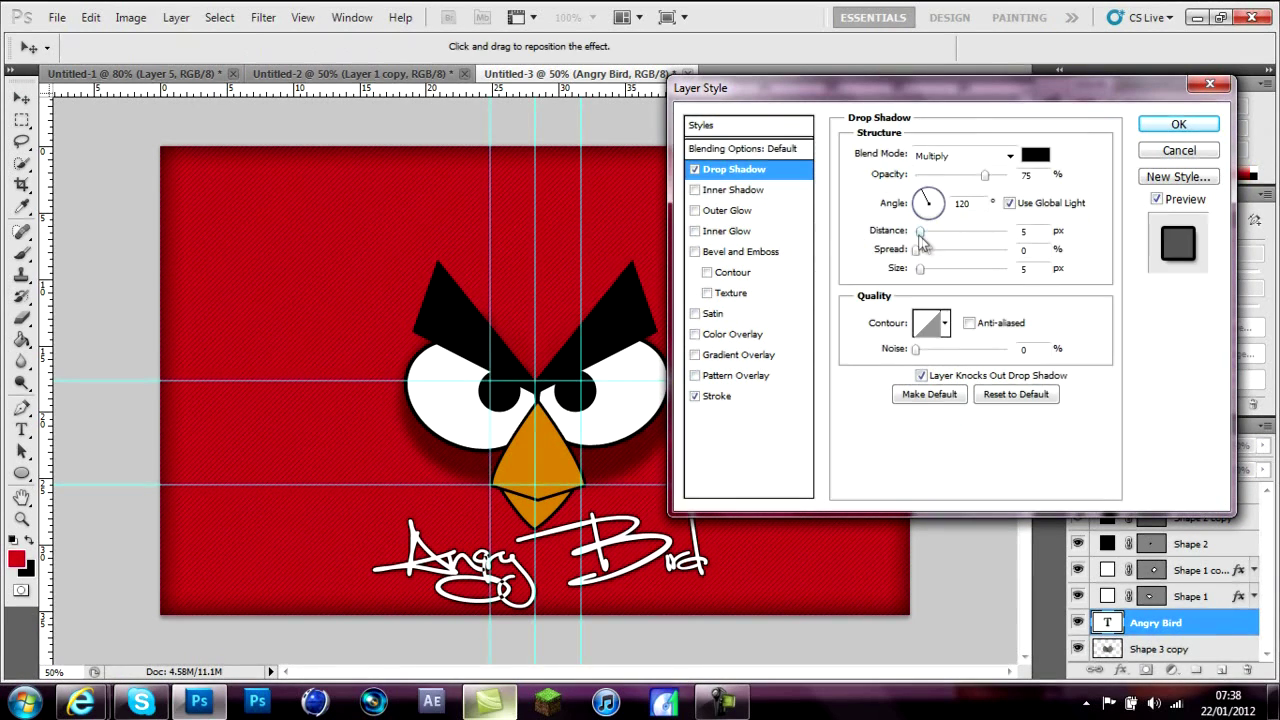
{"action": "left_click_drag", "start_coordinate": [921, 268], "coordinate": [924, 231]}
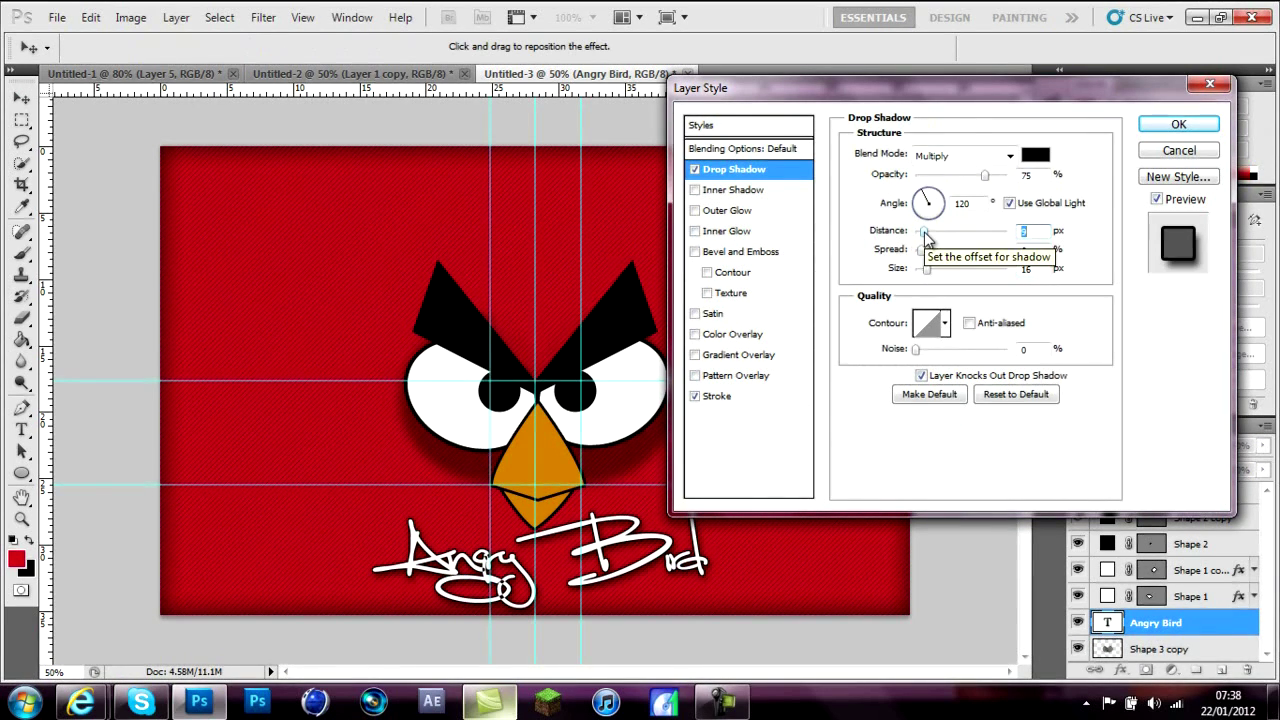
{"action": "left_click", "coordinate": [1178, 125]}
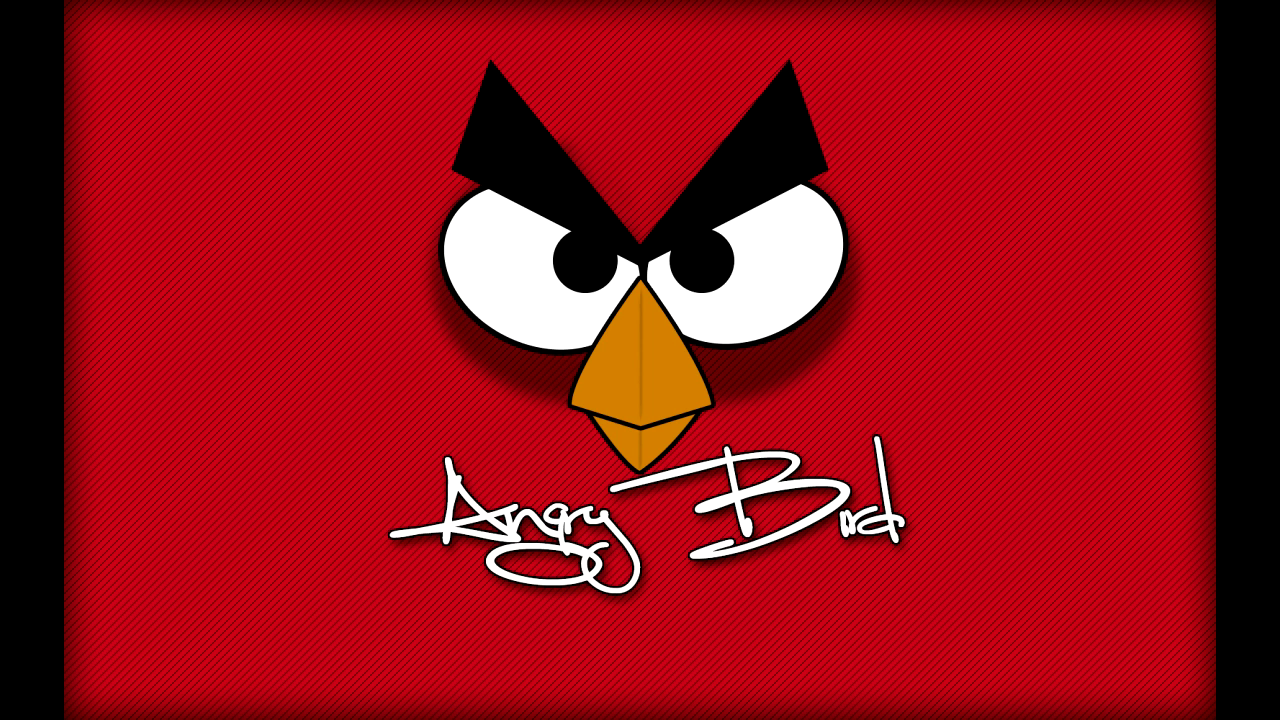